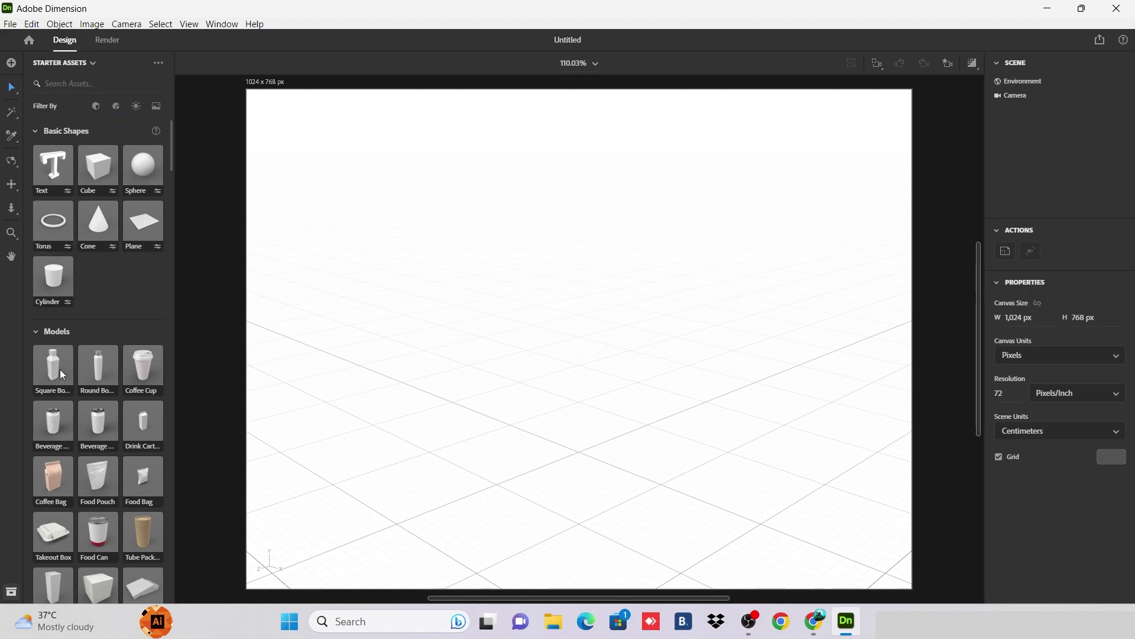
- Add the Square Bottle model to the scene and orbit the camera to inspect it up close
scroll(86, 473, down, 1)
scroll(83, 467, down, 2)
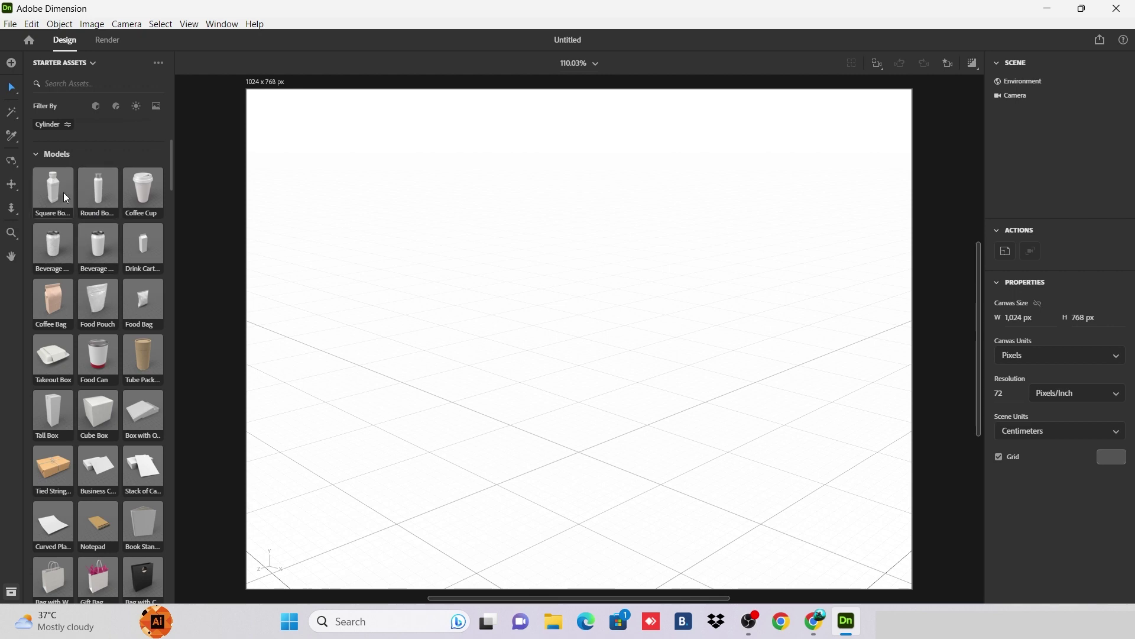
click(59, 190)
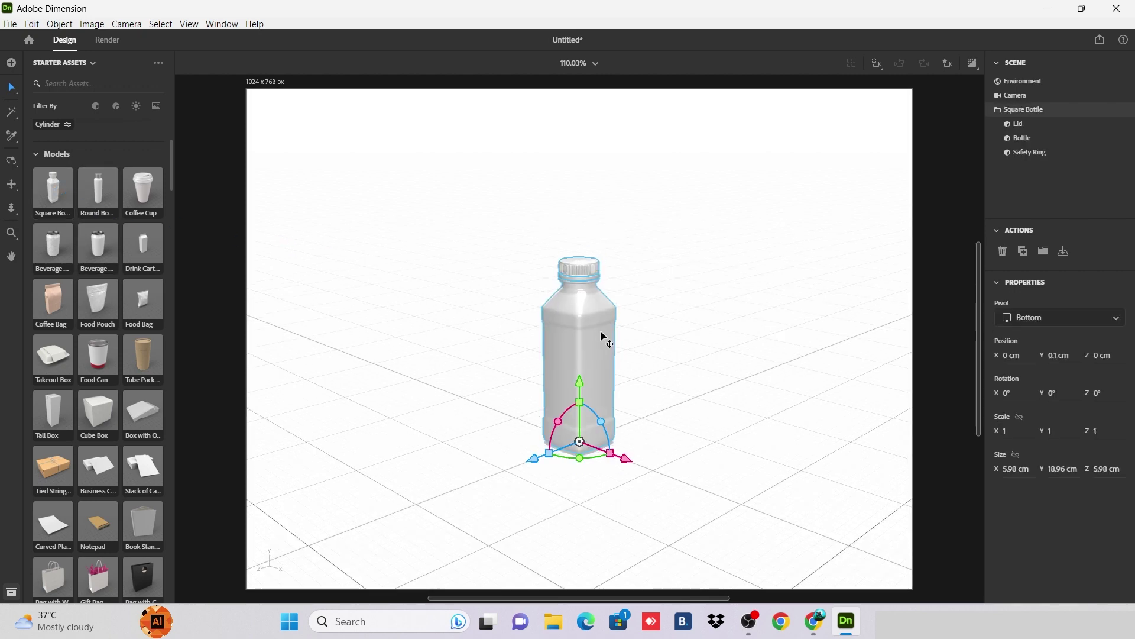
scroll(601, 330, up, 3)
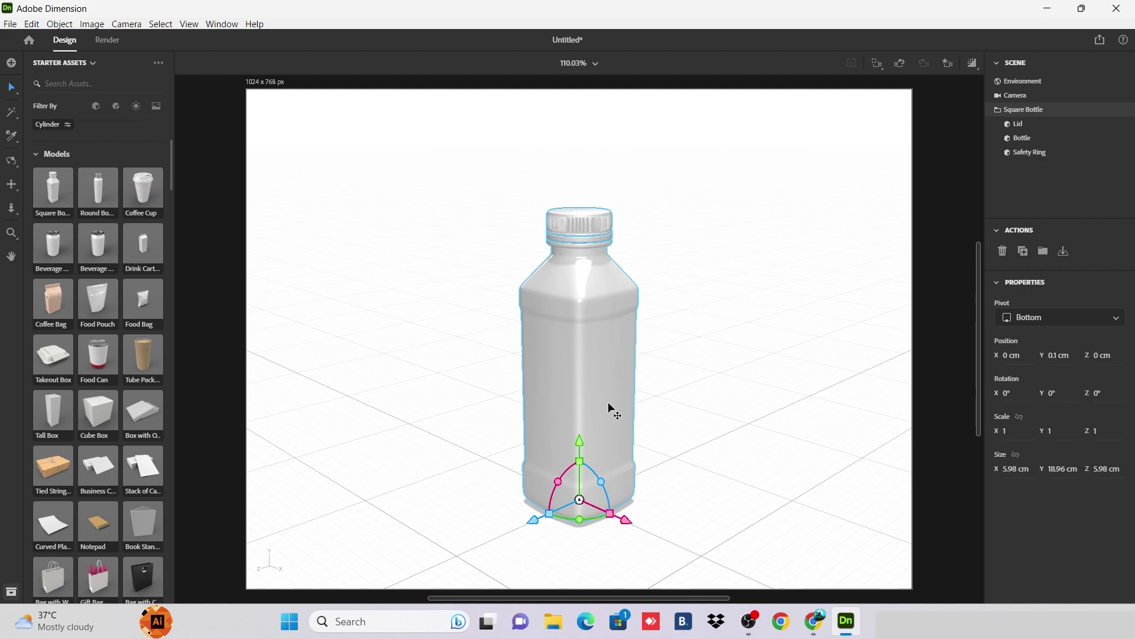
key(1)
drag(609, 407, 634, 380)
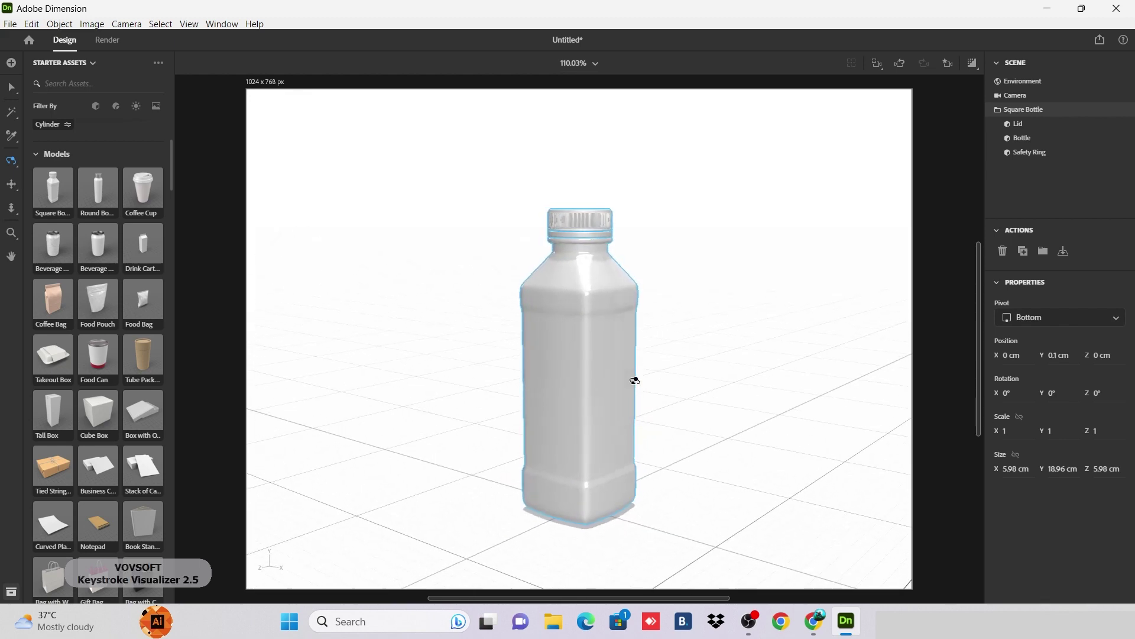
- Select the square bottle and delete it from the scene
key(v)
click(708, 335)
click(596, 358)
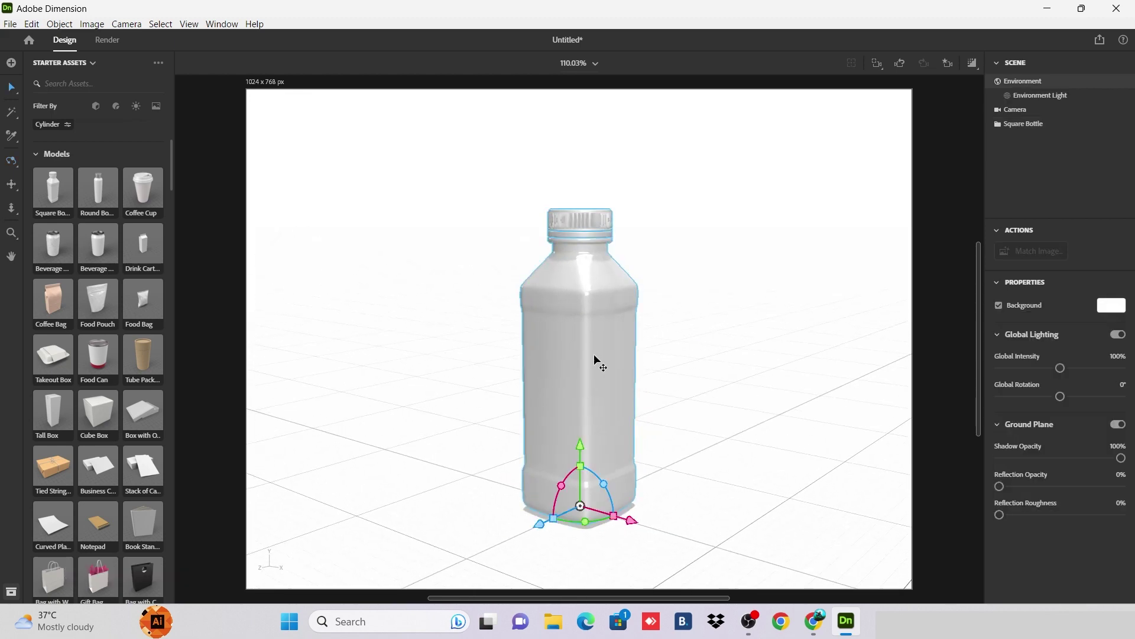
key(BackSpace)
- Add the Round Bottle model, orbit around it to inspect it, and delete it from the scene
click(97, 185)
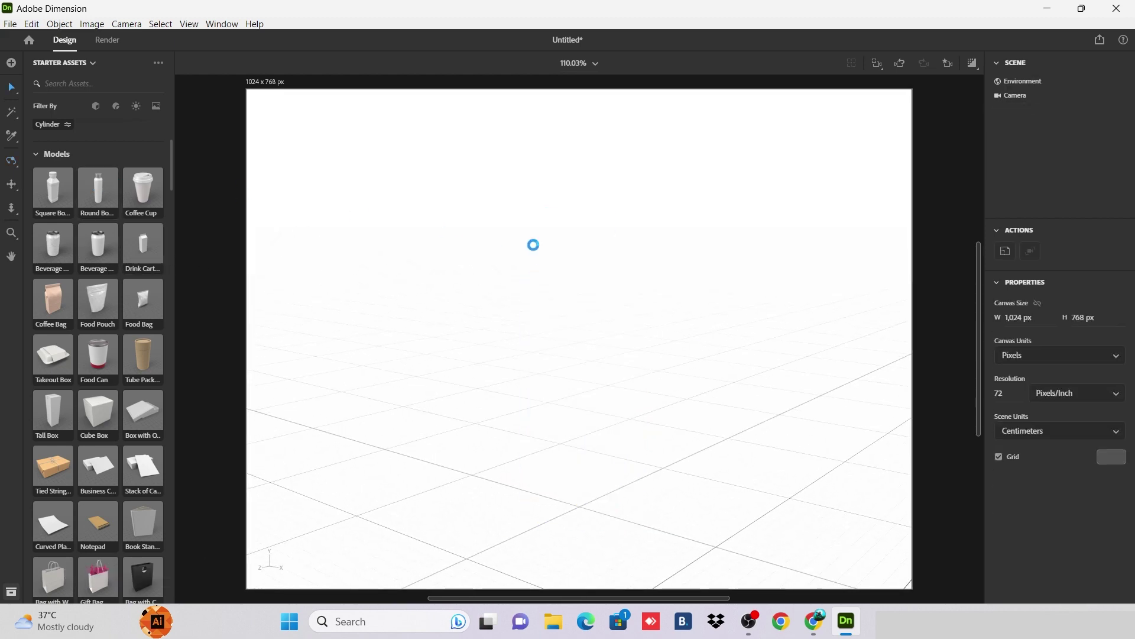
key(1)
drag(631, 321, 568, 299)
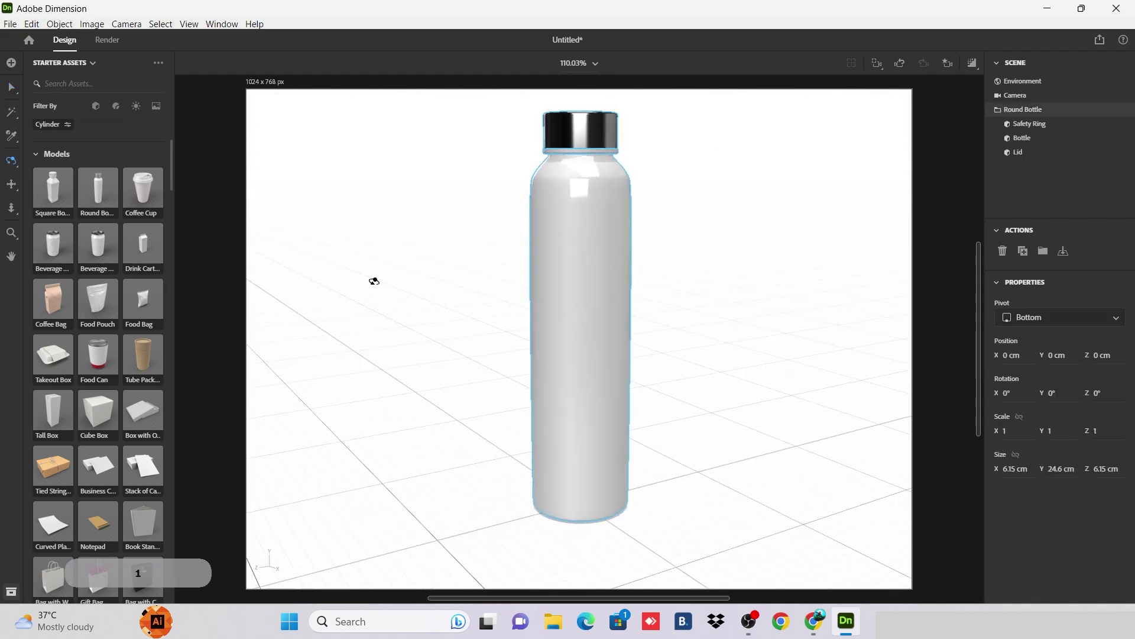
key(v)
key(BackSpace)
- Add the Coffee Cup model to the scene and orbit the camera slightly around it
click(140, 187)
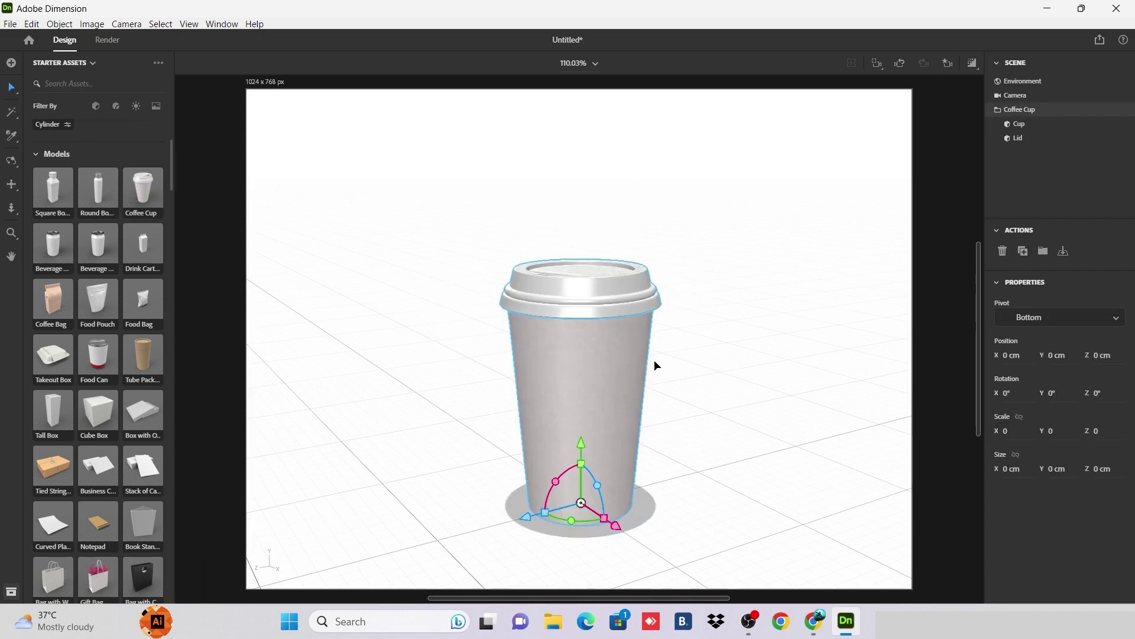
key(1)
drag(560, 408, 608, 389)
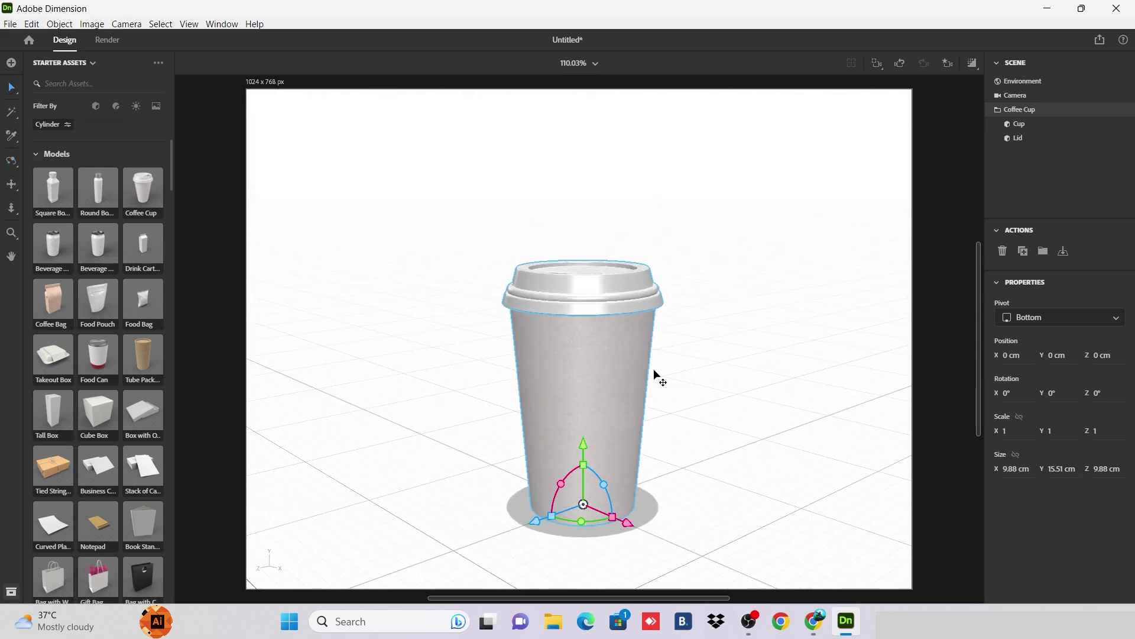
click(676, 357)
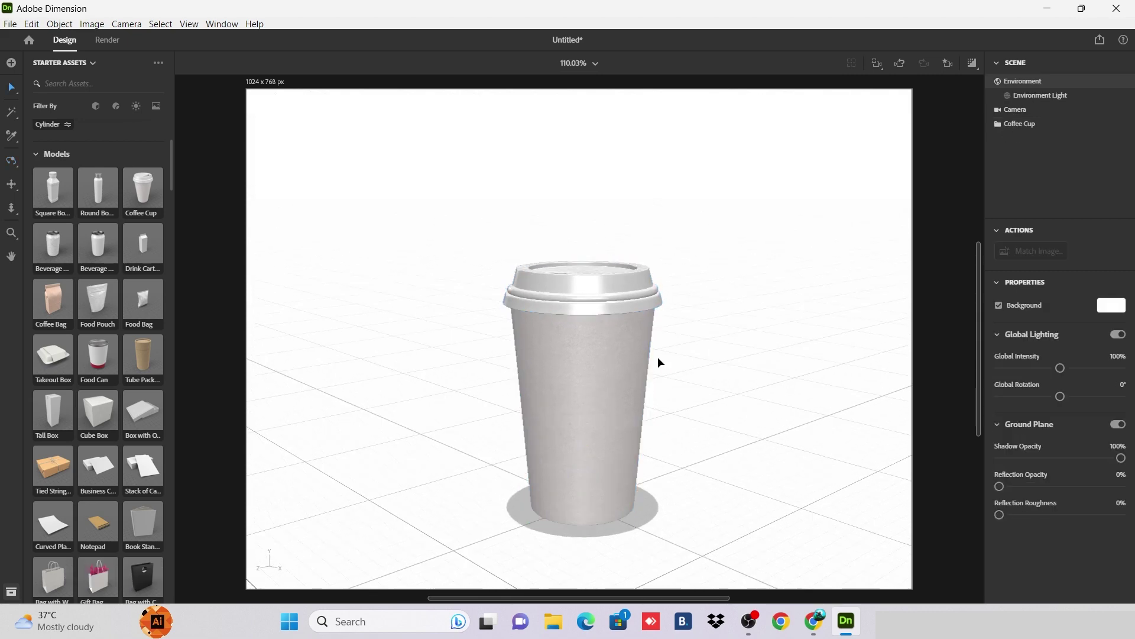
- Hide and show again first the coffee cup's lid, then the cup body
click(579, 295)
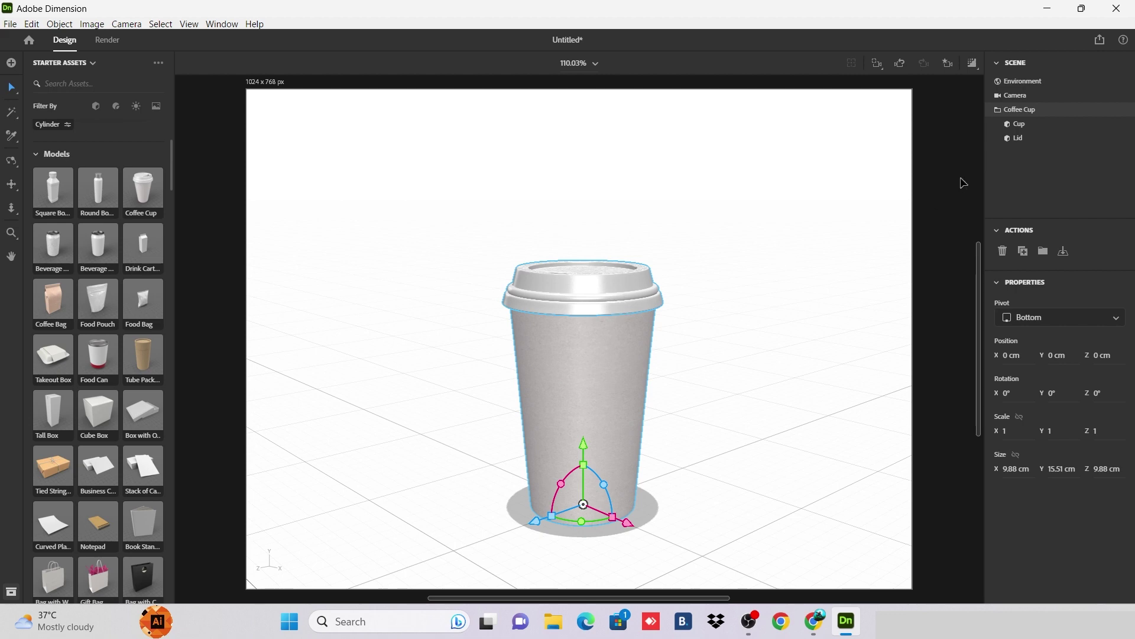
click(1110, 138)
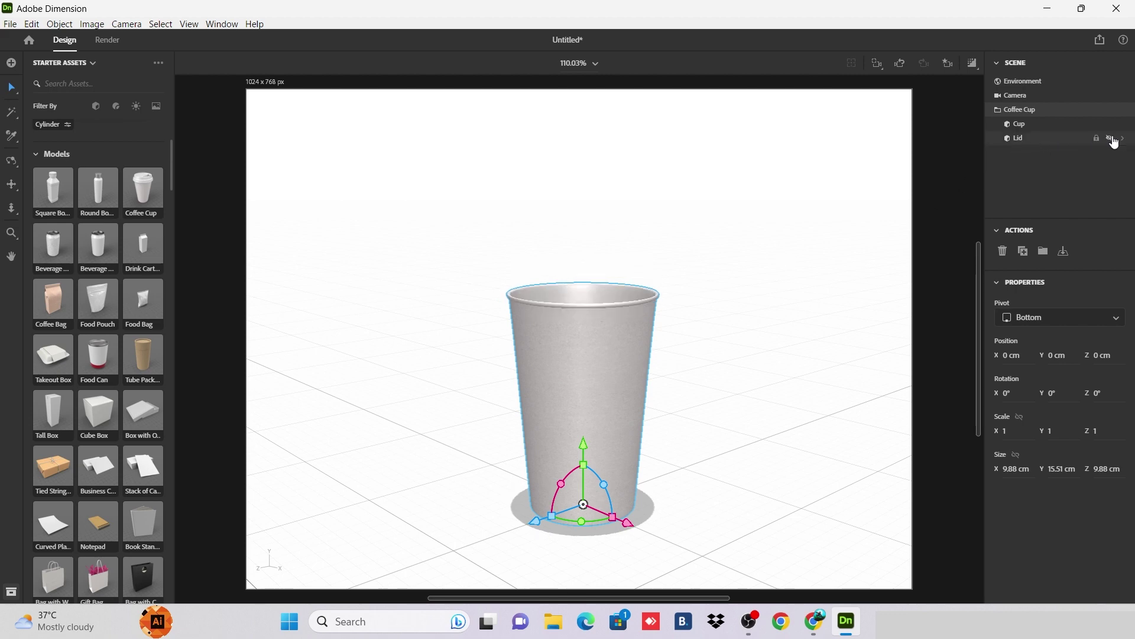
click(1110, 139)
click(1110, 125)
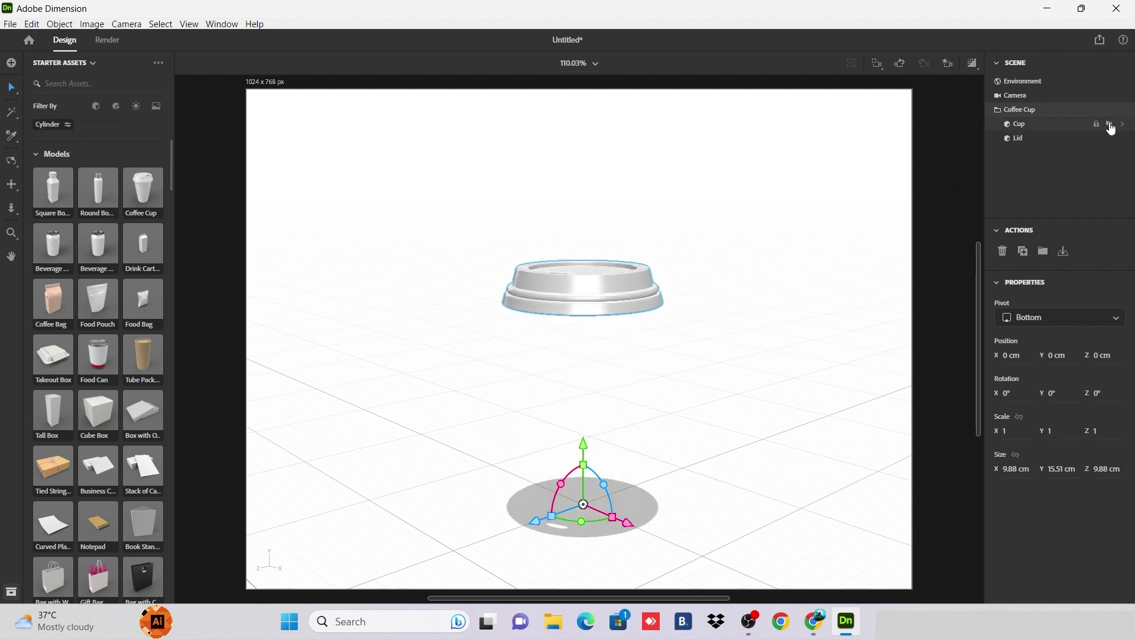
click(1110, 125)
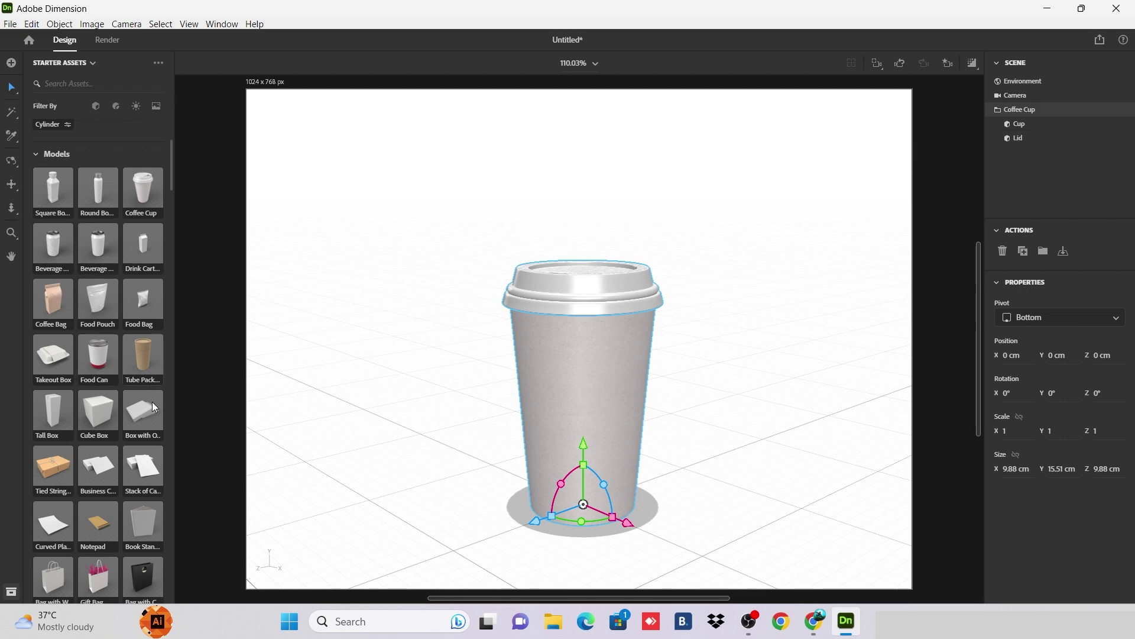
- Place the Bag with Wire Handles model in the scene and delete it again
scroll(89, 368, down, 3)
scroll(87, 367, down, 3)
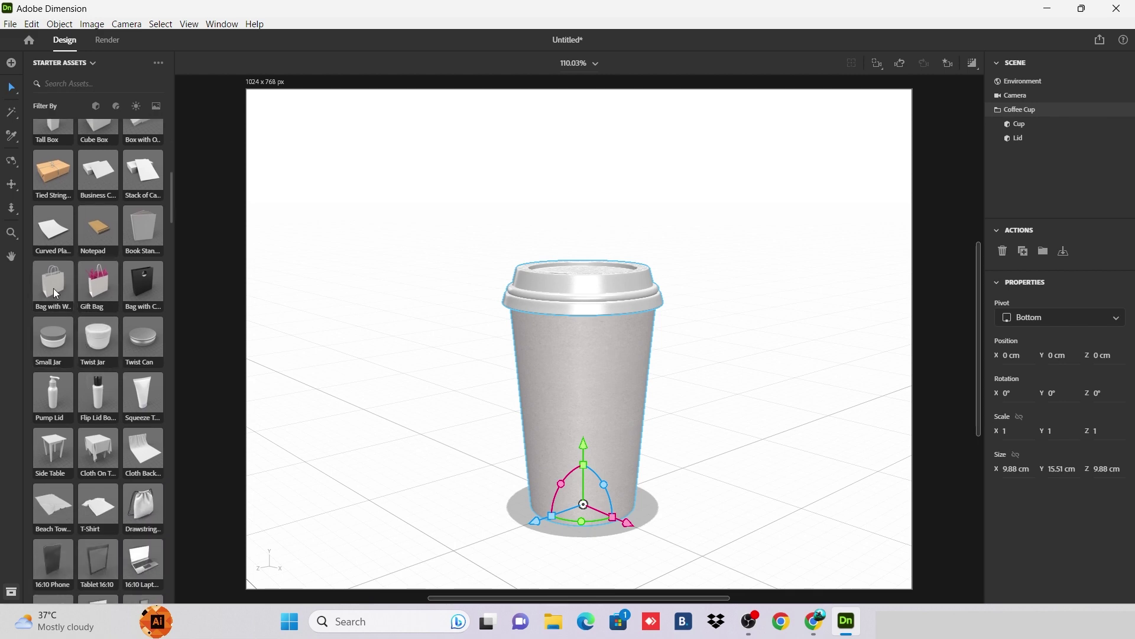
drag(53, 284, 546, 264)
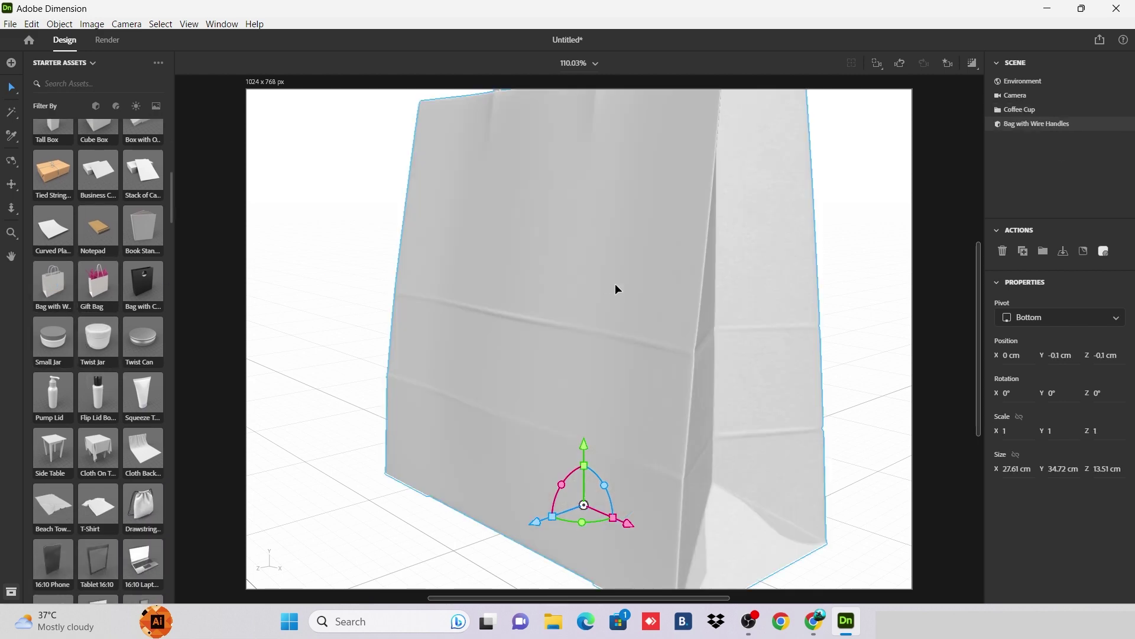
key(BackSpace)
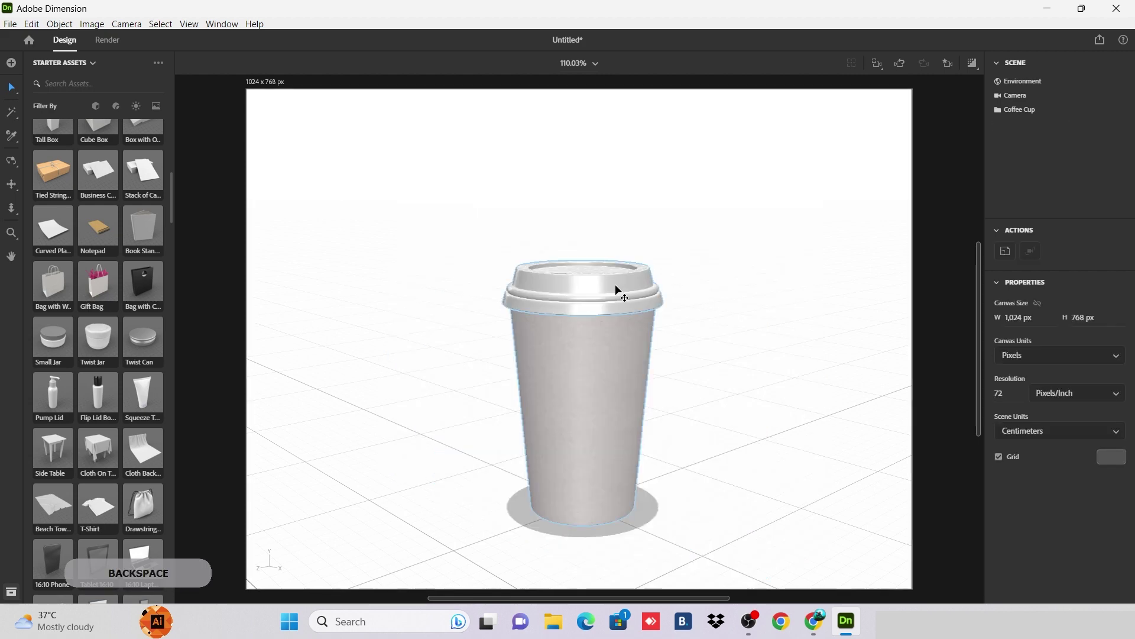
- Try the Splash A model around the coffee cup and delete it again
scroll(73, 351, up, 3)
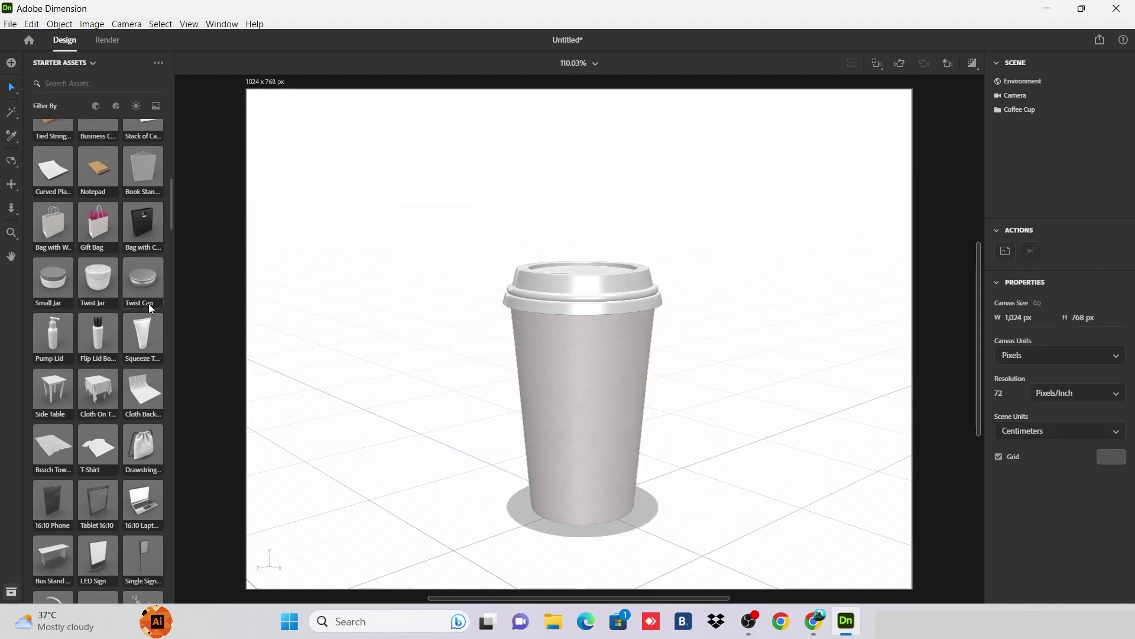
scroll(148, 304, down, 8)
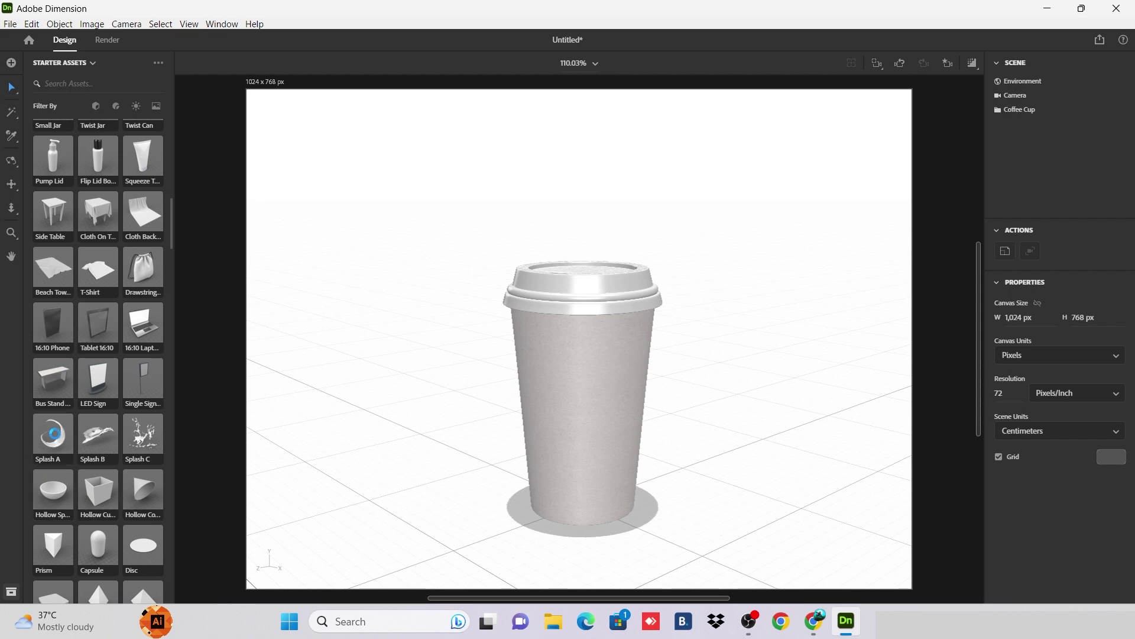
click(53, 438)
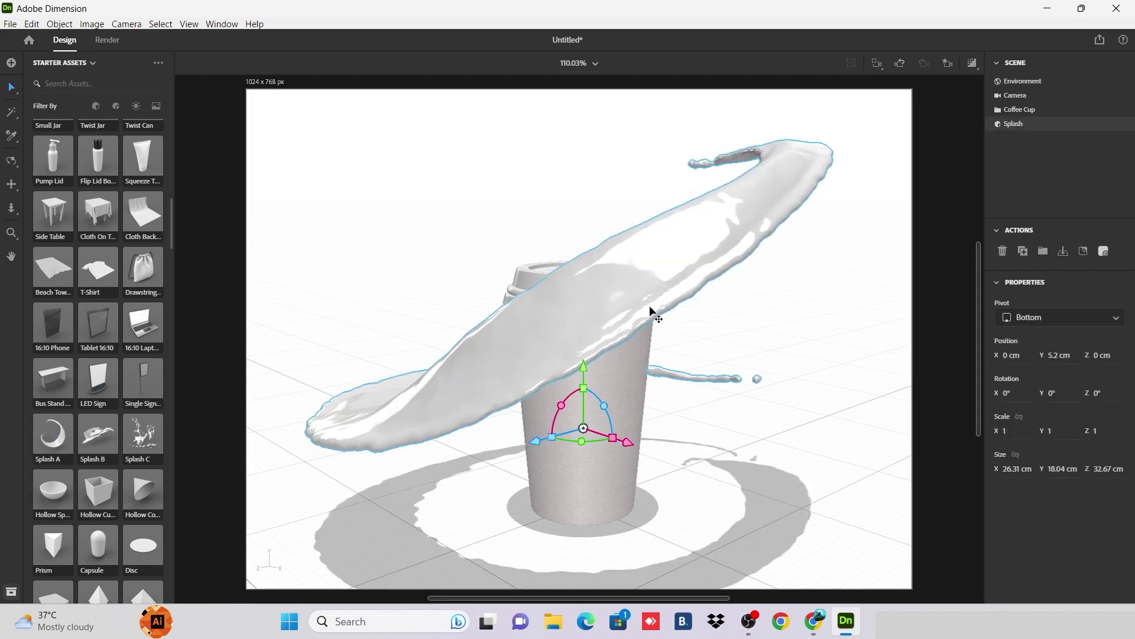
key(BackSpace)
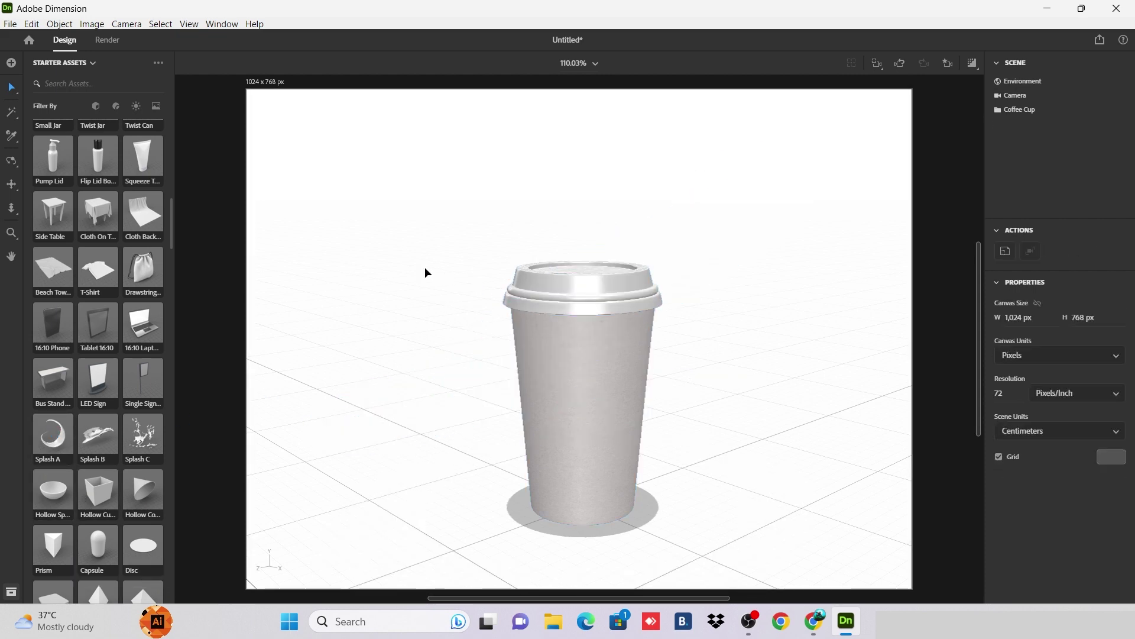
- Add the Side Table model, move it behind the coffee cup, and delete it again
click(68, 218)
scroll(644, 356, down, 5)
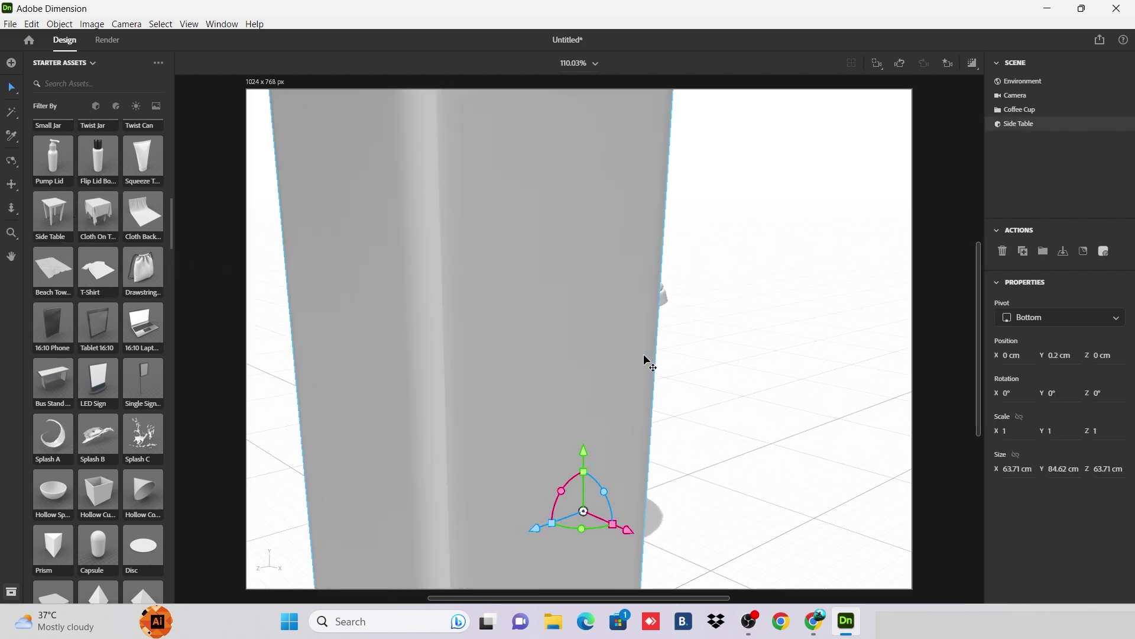
scroll(644, 353, down, 10)
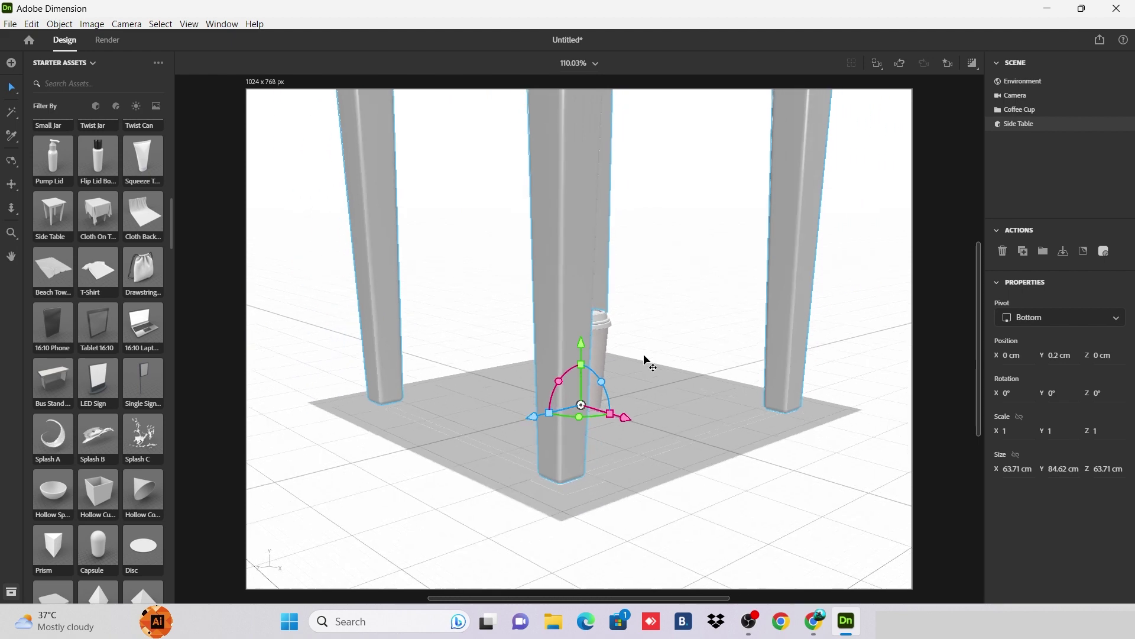
drag(580, 124, 596, 145)
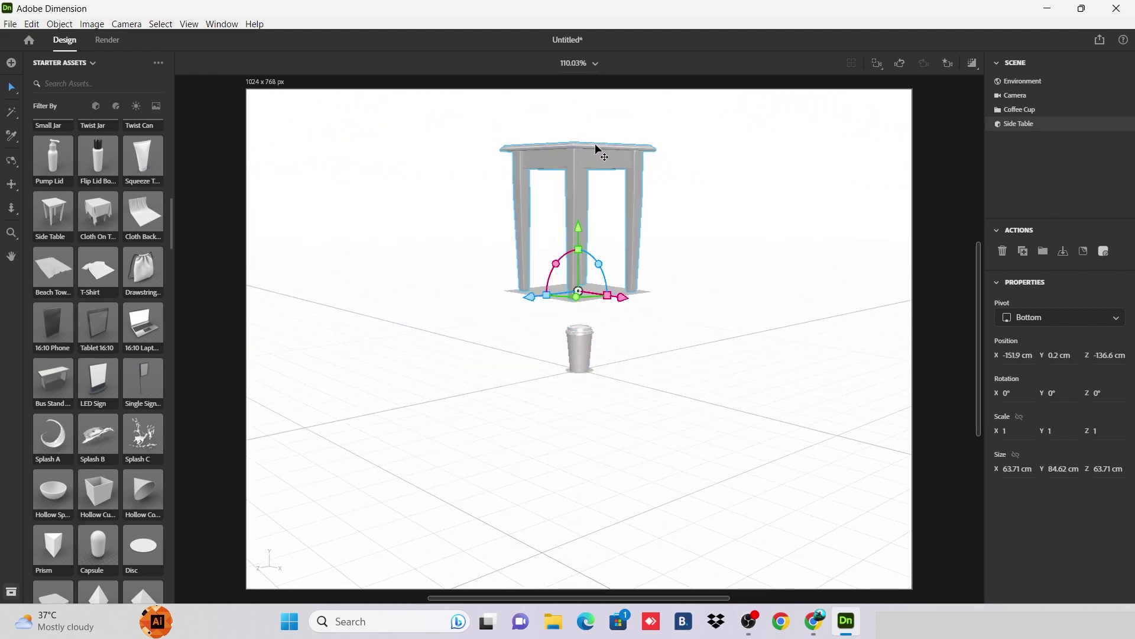
key(BackSpace)
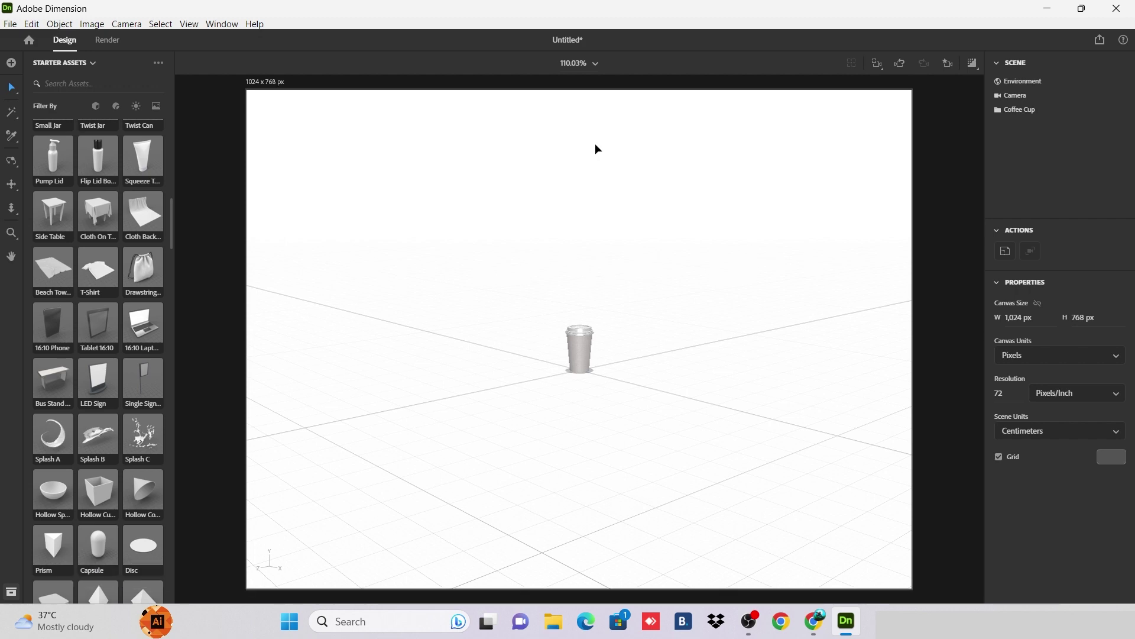
- Frame the coffee cup in the camera view, leaving some margin around it on the canvas
scroll(568, 333, down, 1)
scroll(594, 315, up, 2)
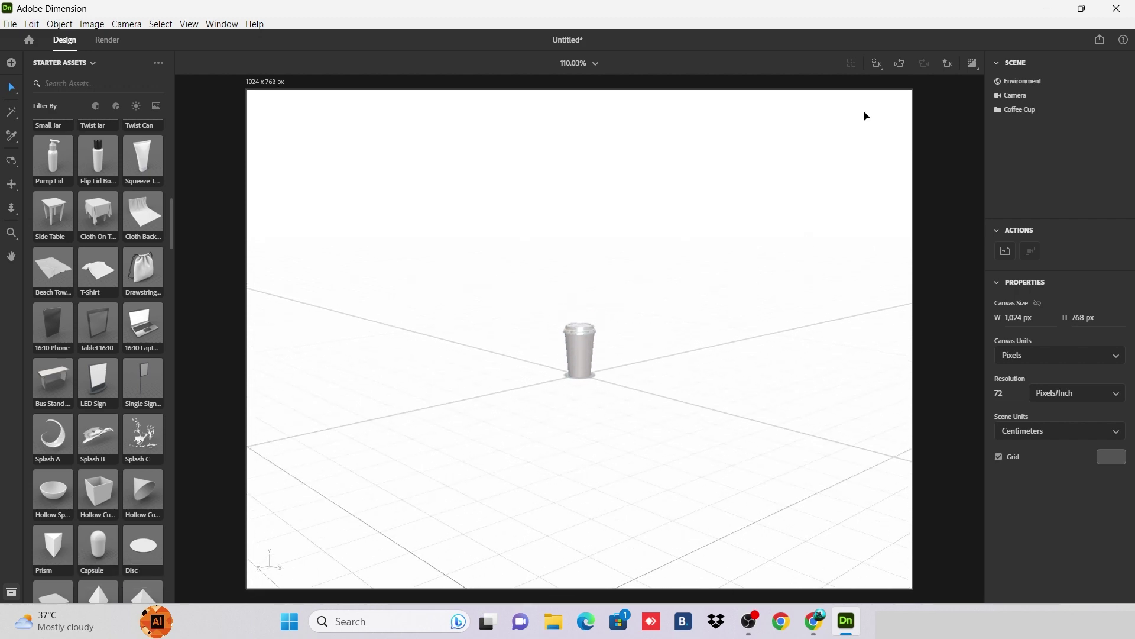
click(877, 64)
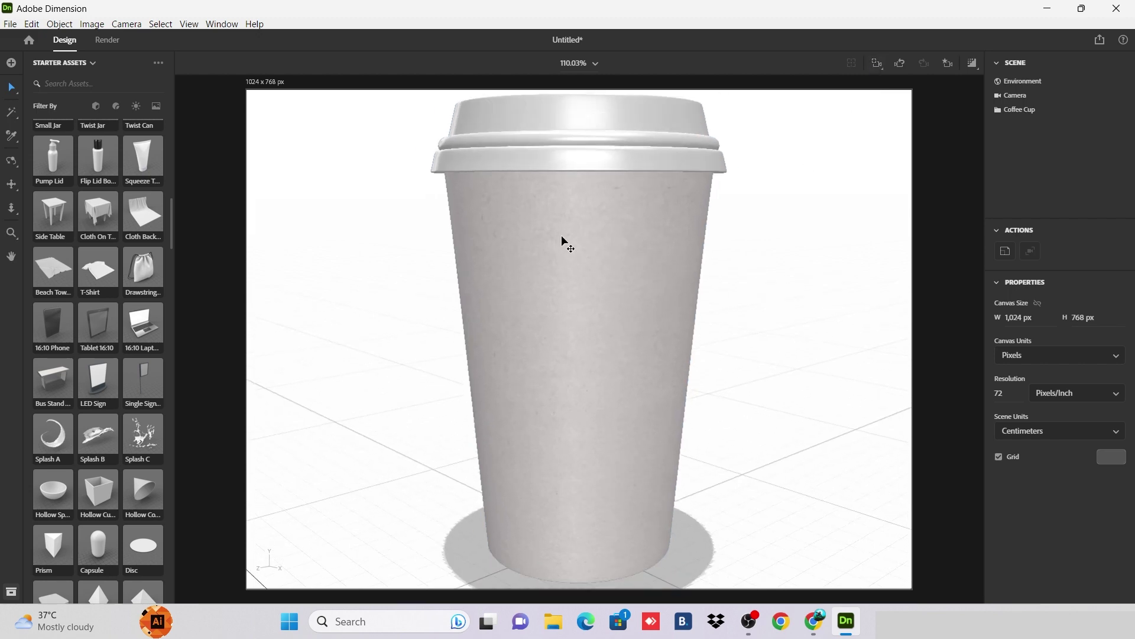
scroll(562, 236, down, 3)
- Filter the starter assets to materials only and look through the Adobe Standard and Substance materials
scroll(98, 286, down, 3)
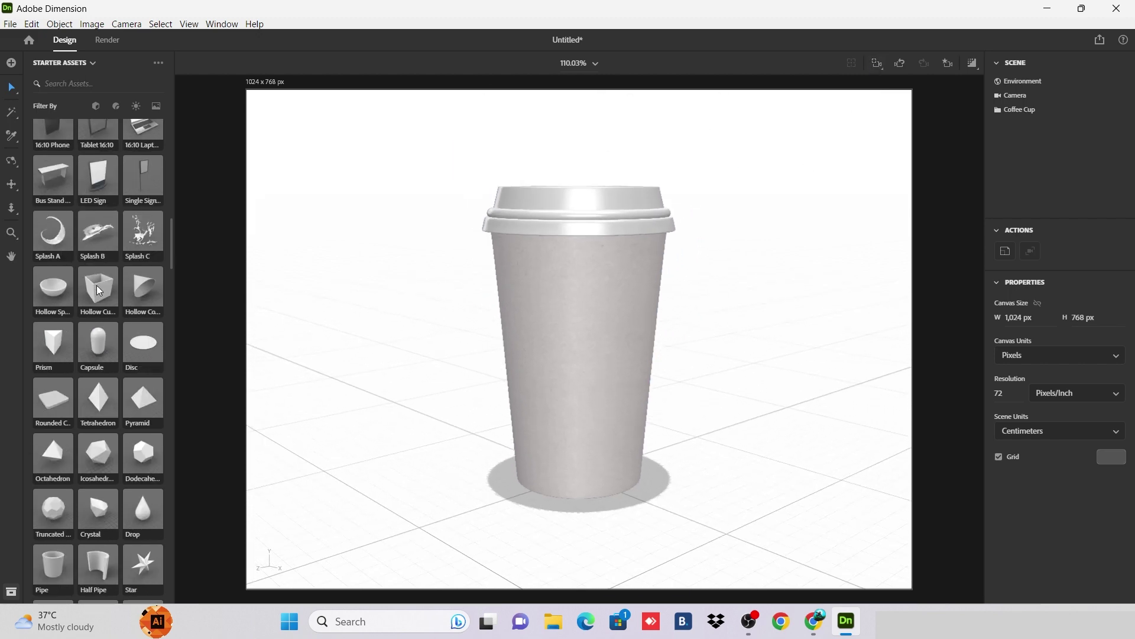
scroll(97, 289, down, 10)
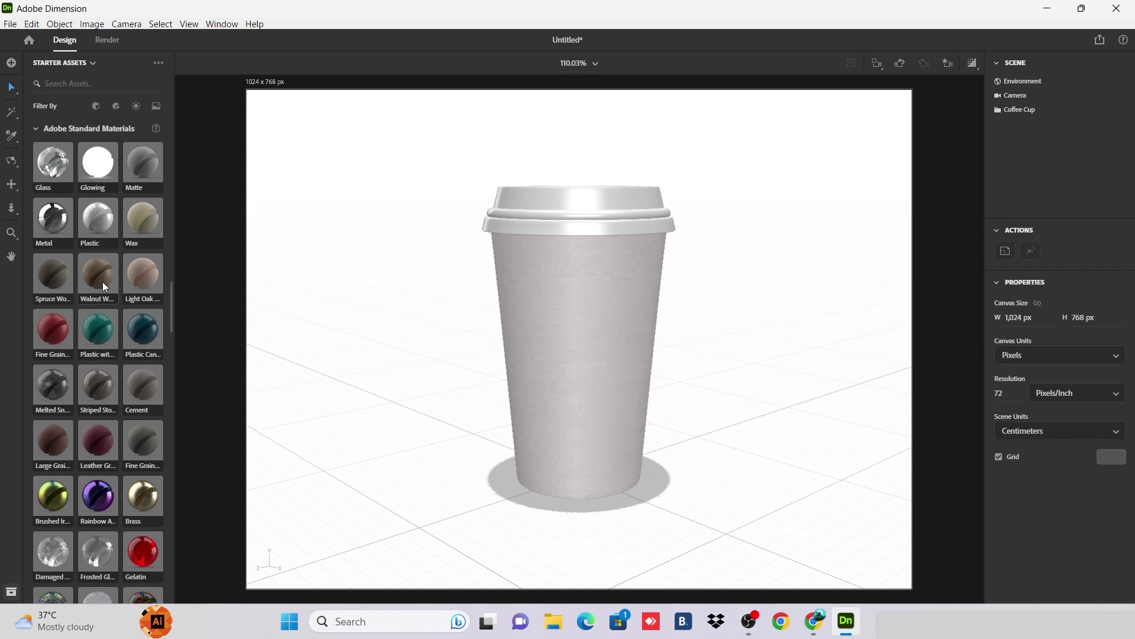
scroll(102, 281, up, 5)
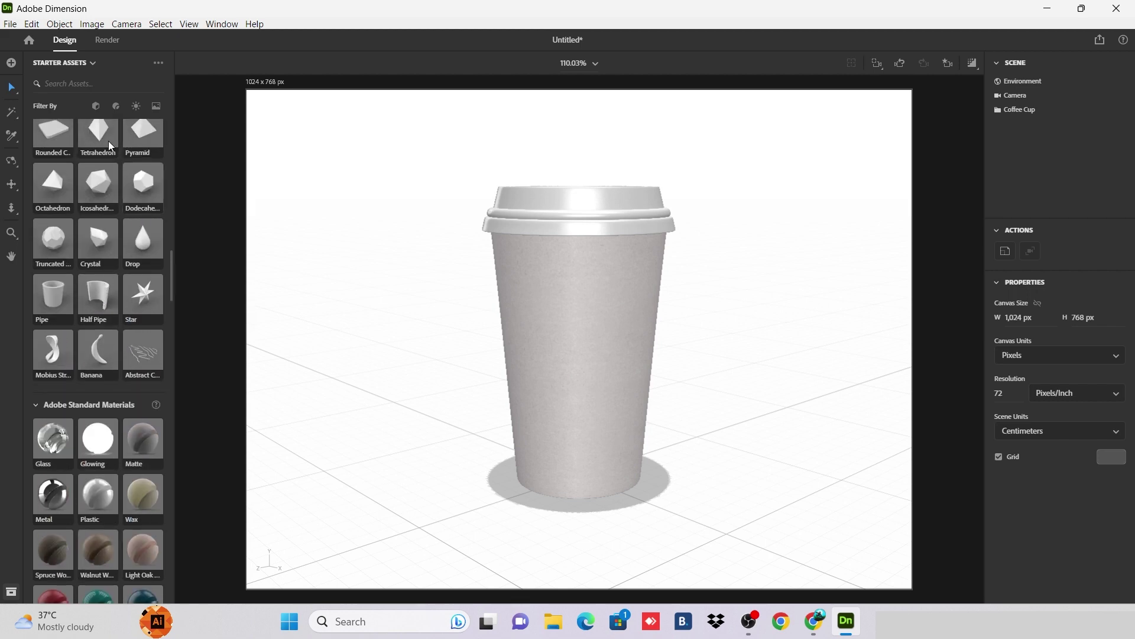
click(117, 107)
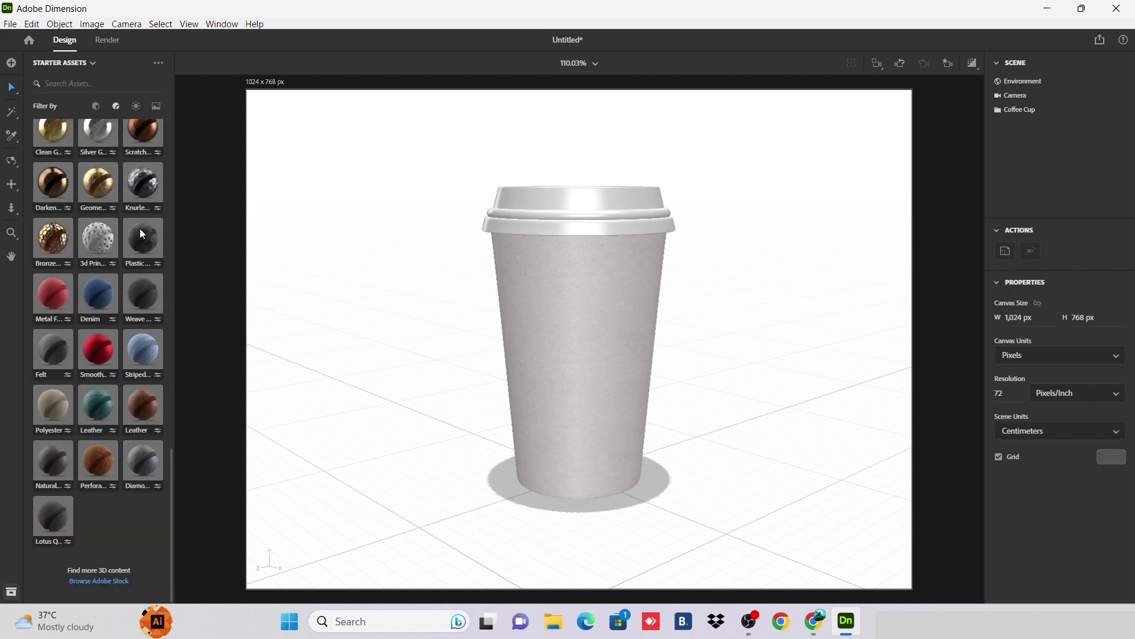
scroll(140, 228, up, 15)
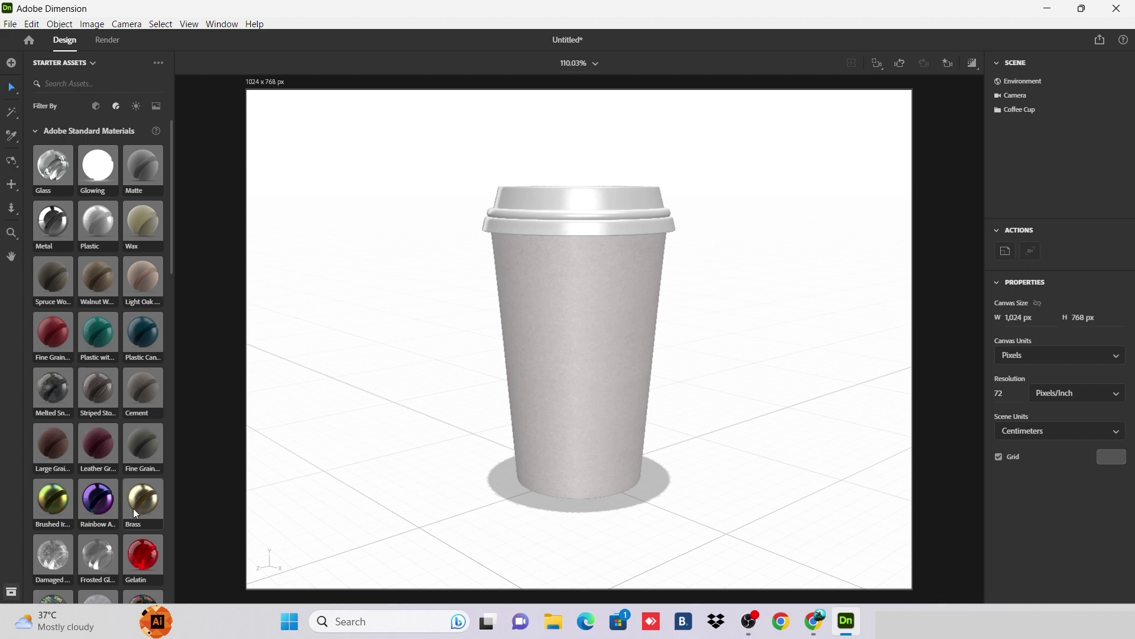
scroll(65, 501, down, 2)
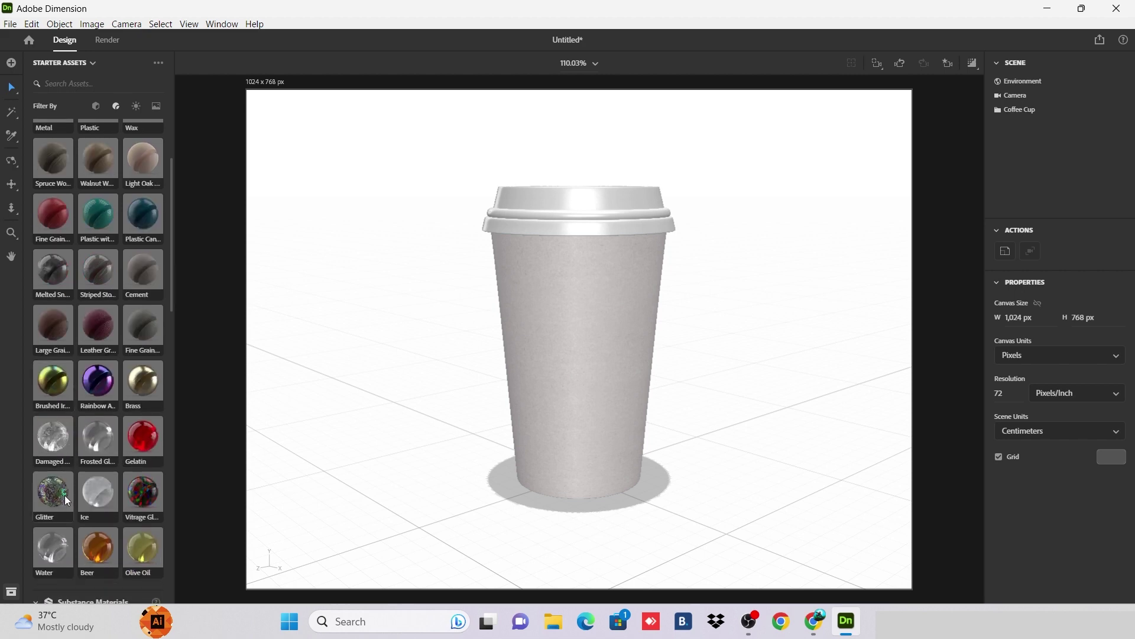
scroll(66, 500, down, 1)
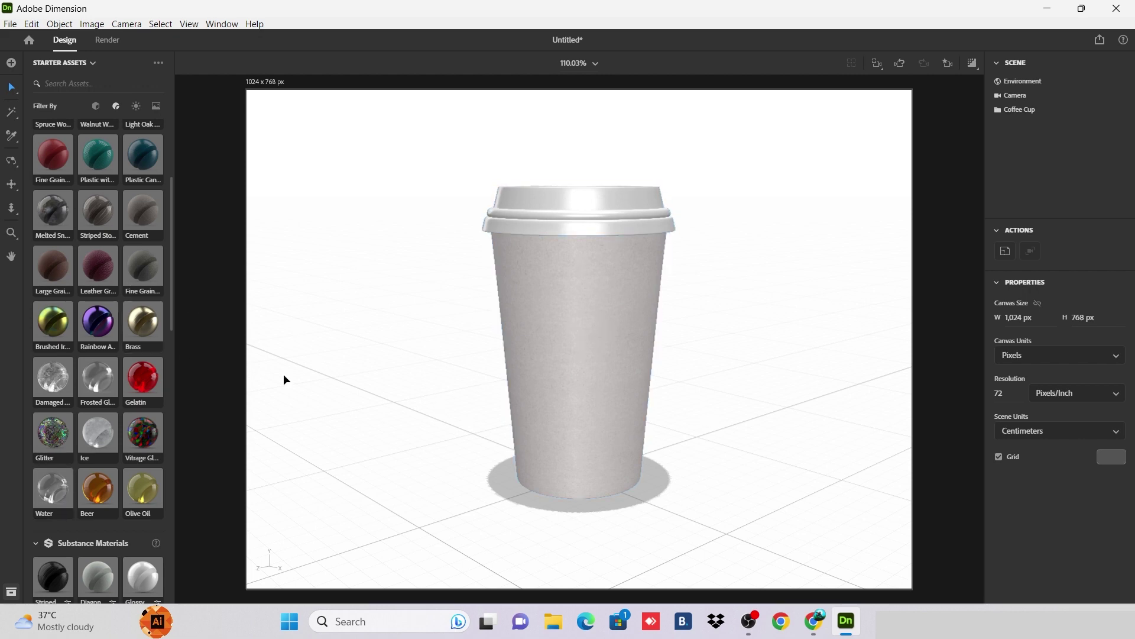
scroll(149, 264, up, 3)
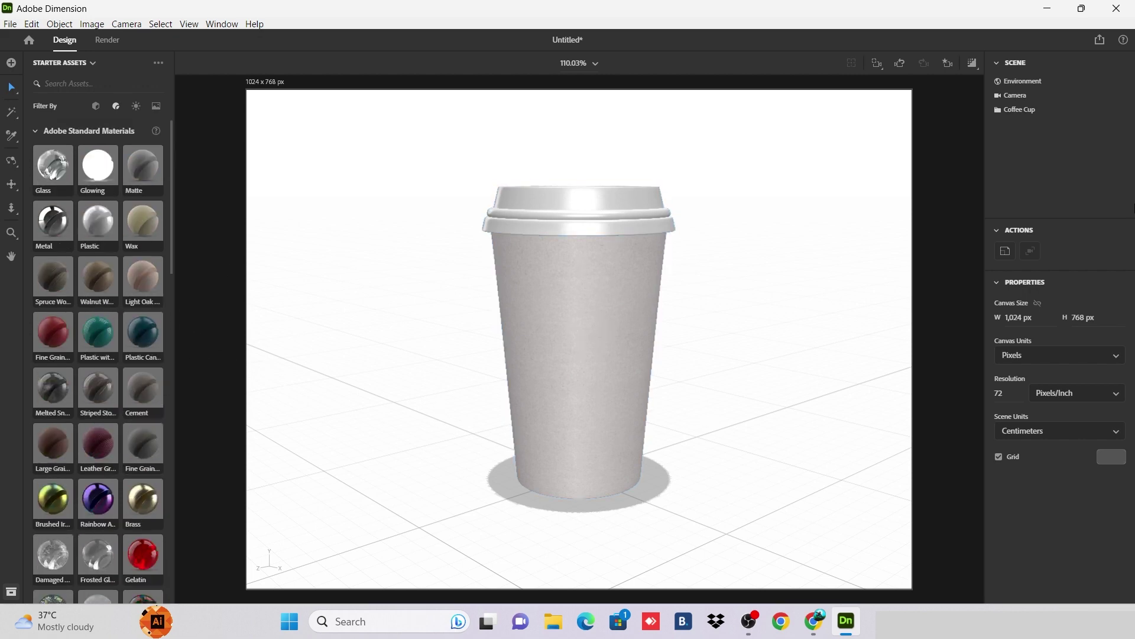
- Try the Metal material on the whole coffee cup, including its lid
scroll(738, 195, up, 1)
click(600, 278)
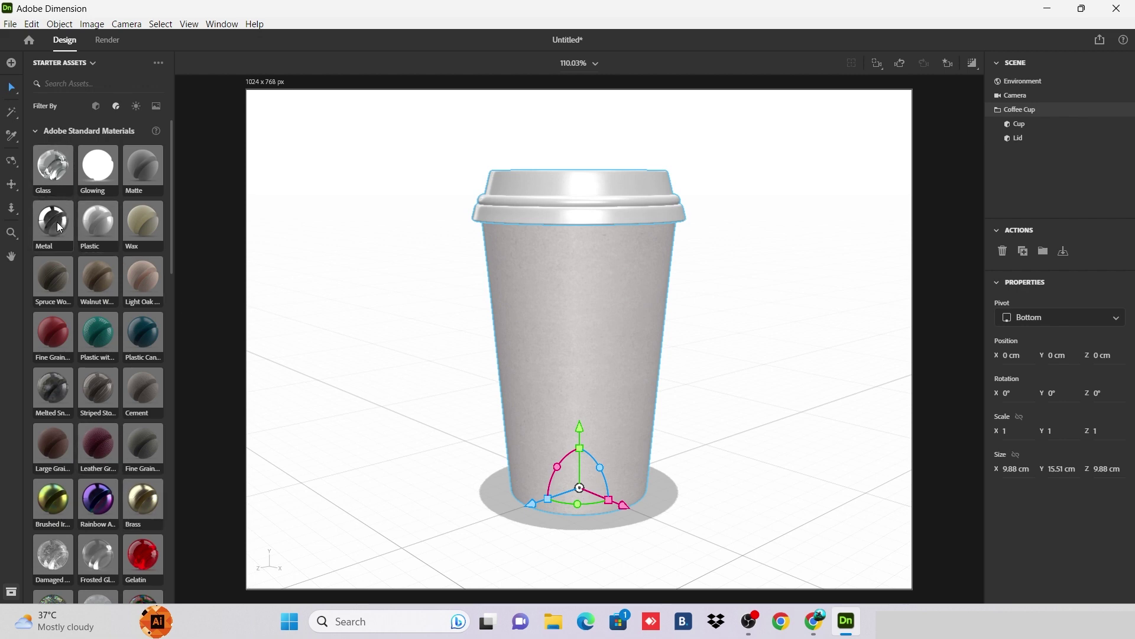
drag(57, 222, 594, 277)
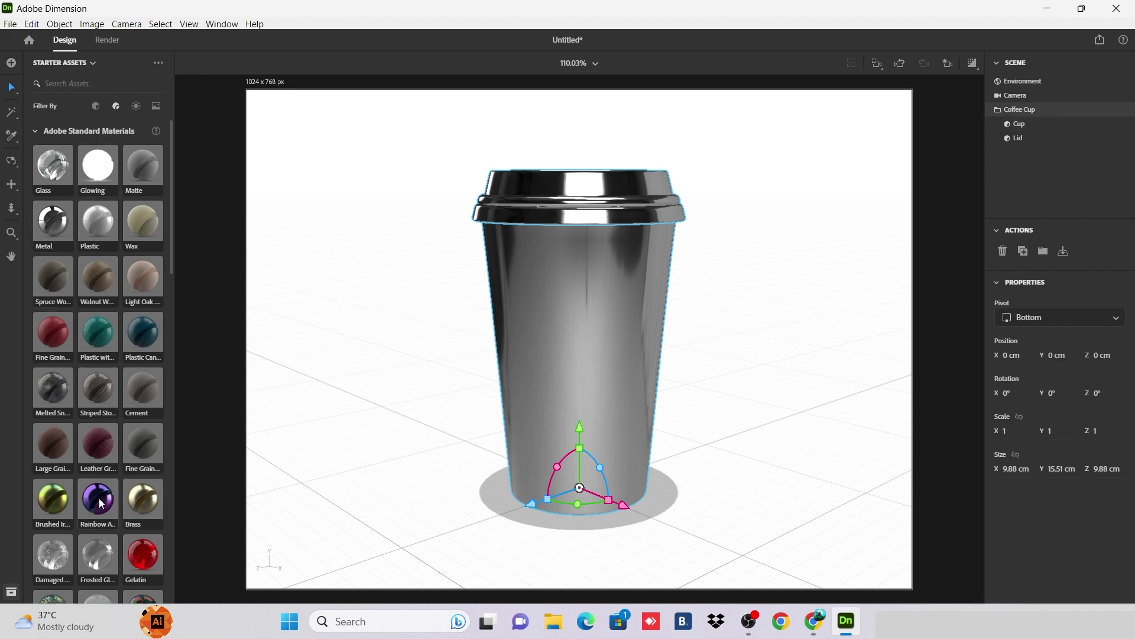
- Try the standard Brass material on the cup body only and check it from different angles
drag(136, 502, 1040, 127)
click(848, 193)
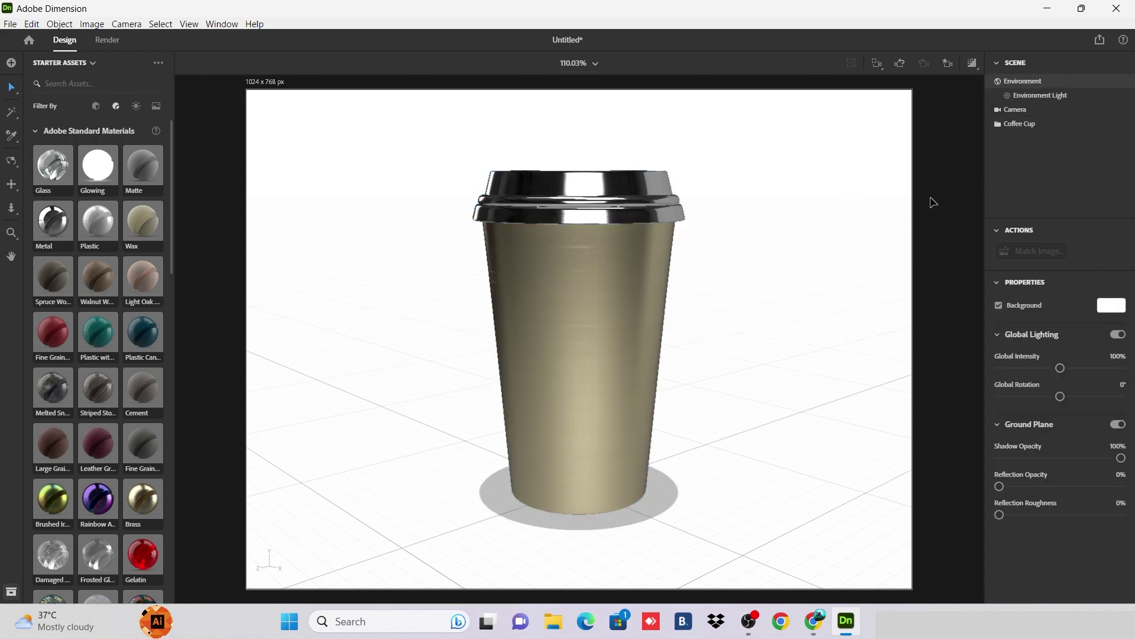
click(579, 289)
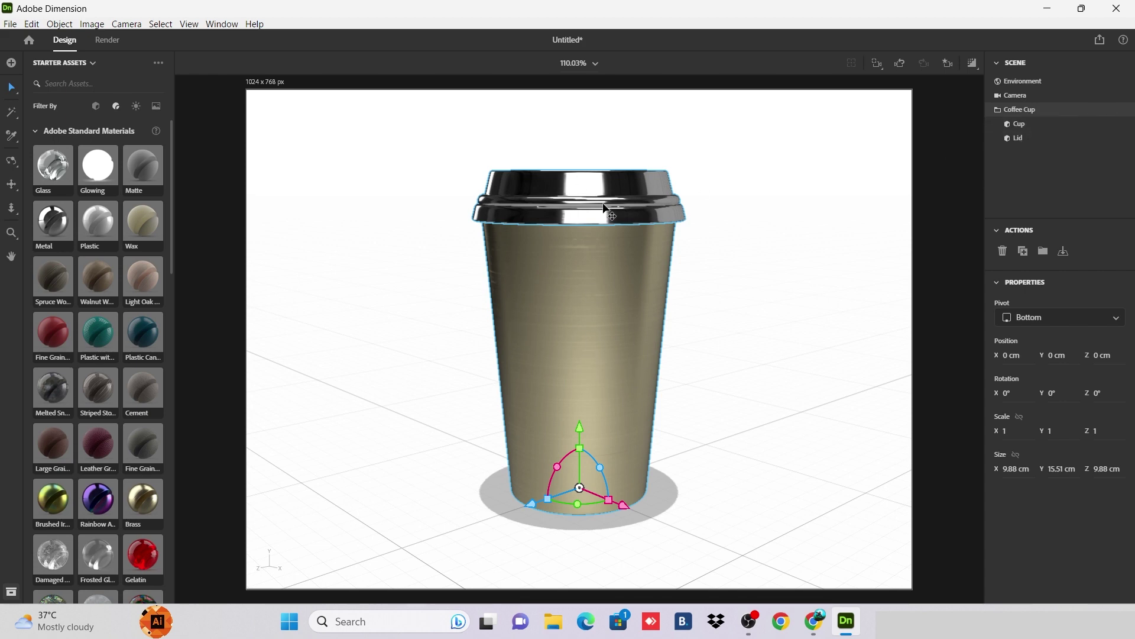
key(1)
drag(605, 296, 713, 364)
drag(711, 324, 722, 309)
key(v)
scroll(152, 304, down, 2)
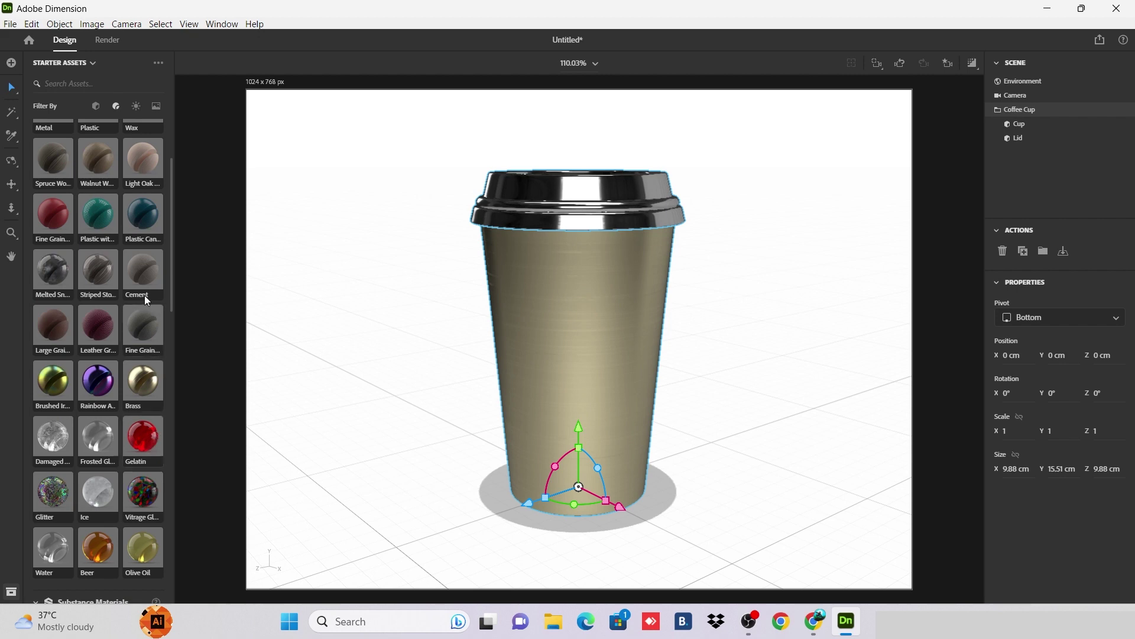
scroll(141, 294, up, 2)
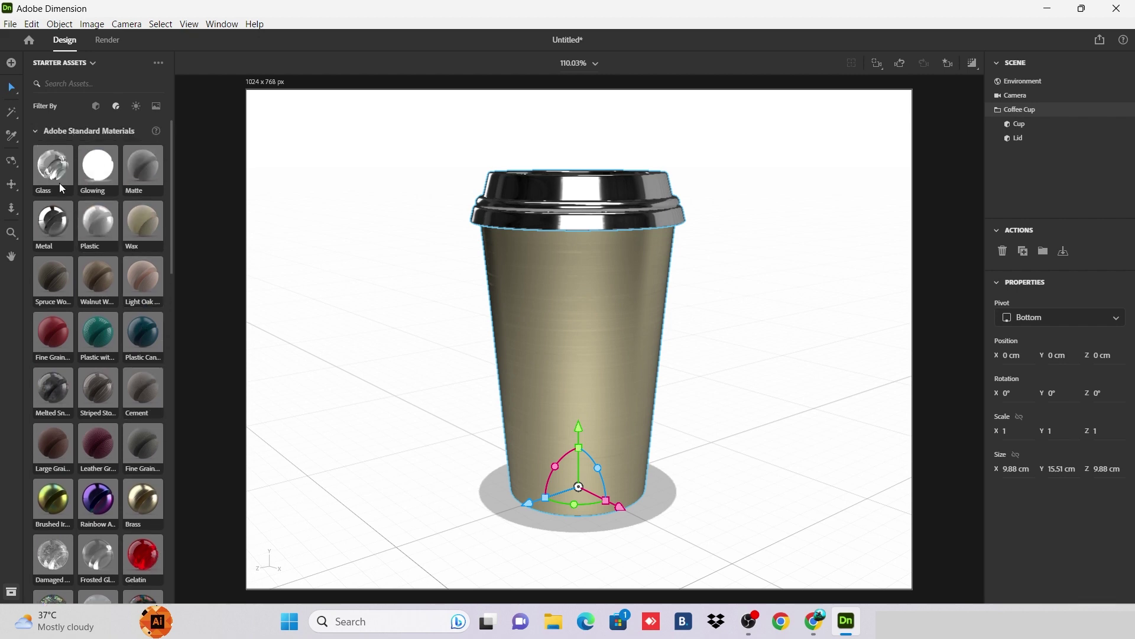
- Try the Glass material on the cup body and check its transparency from above and from the side
drag(59, 183, 1036, 125)
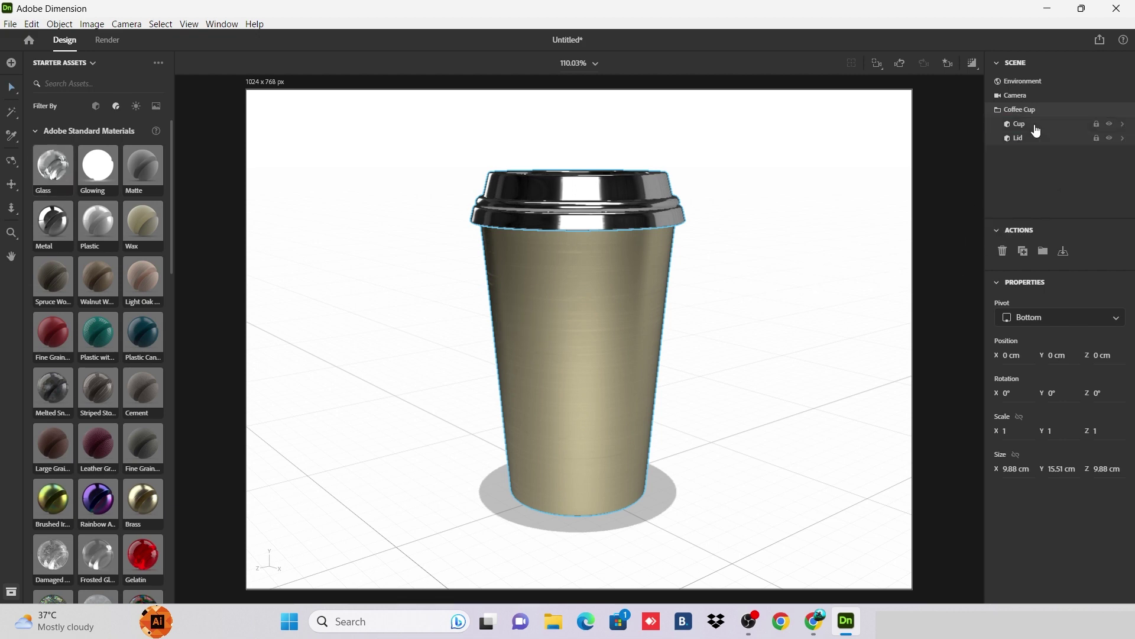
click(850, 268)
key(1)
drag(705, 389, 733, 345)
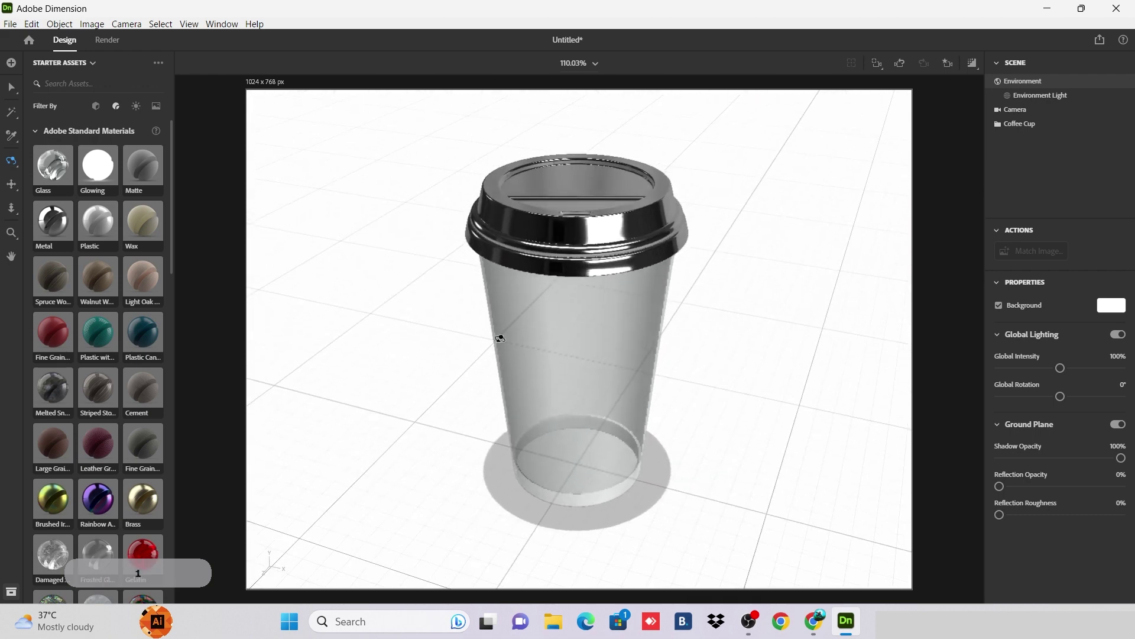
key(v)
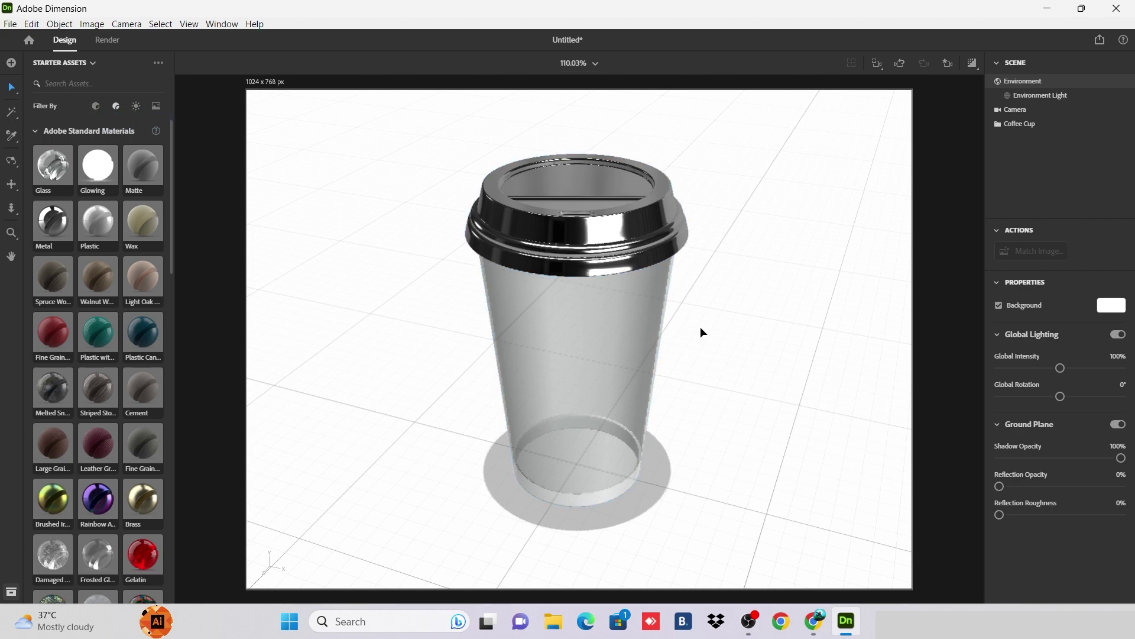
middle_drag(633, 307, 636, 272)
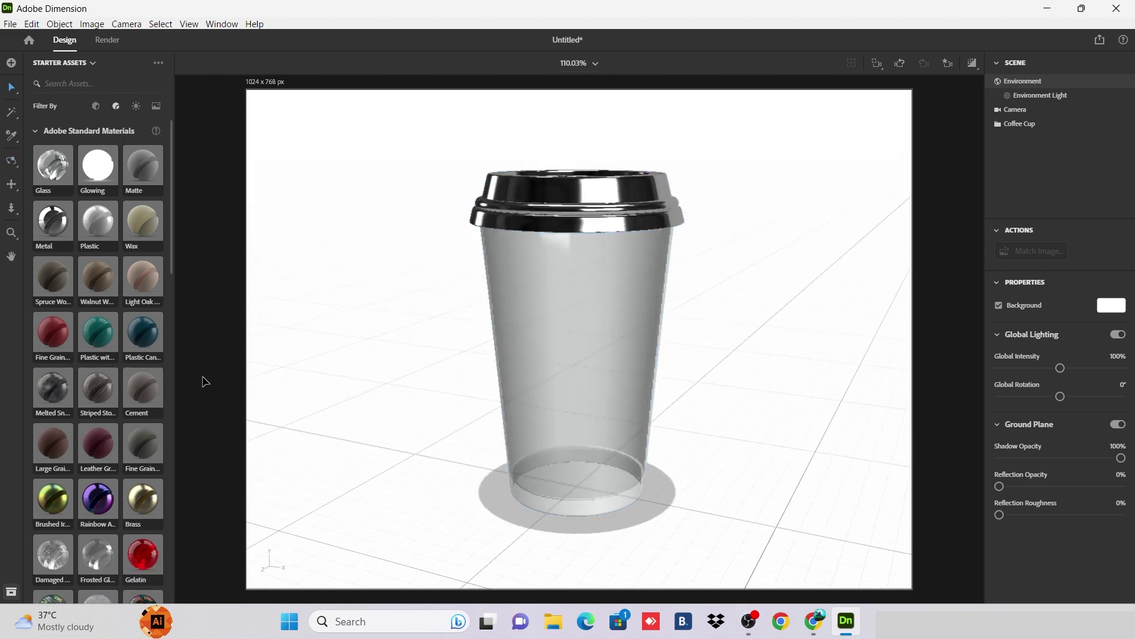
- Apply the standard Brass material to the coffee cup's lid and inspect the lid from above
drag(144, 501, 239, 501)
click(1036, 124)
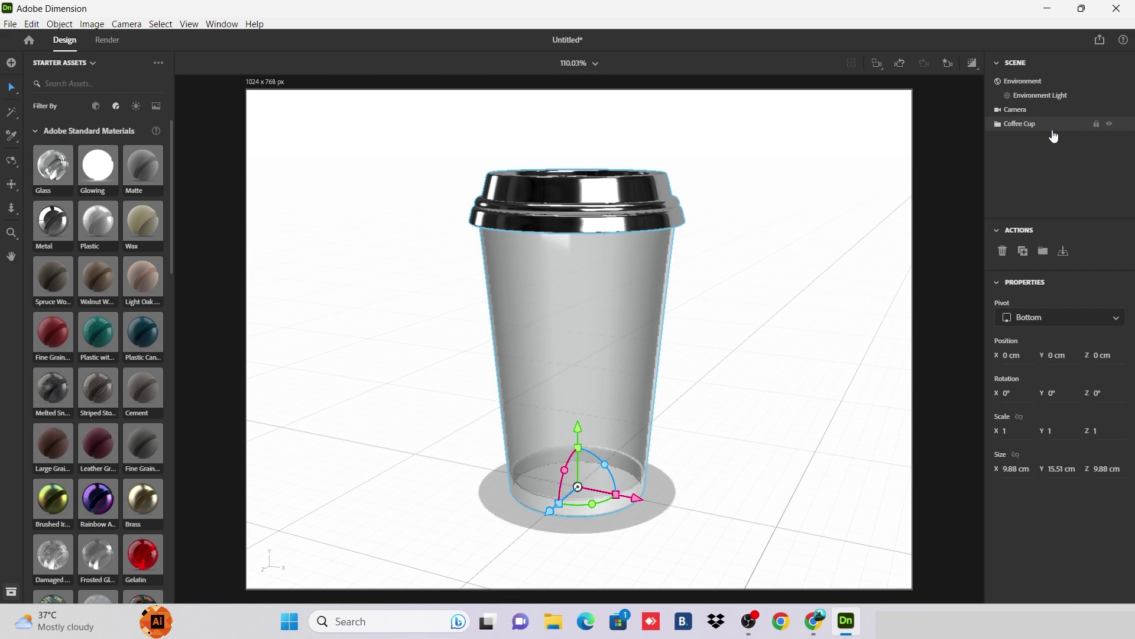
double_click(1022, 125)
click(890, 204)
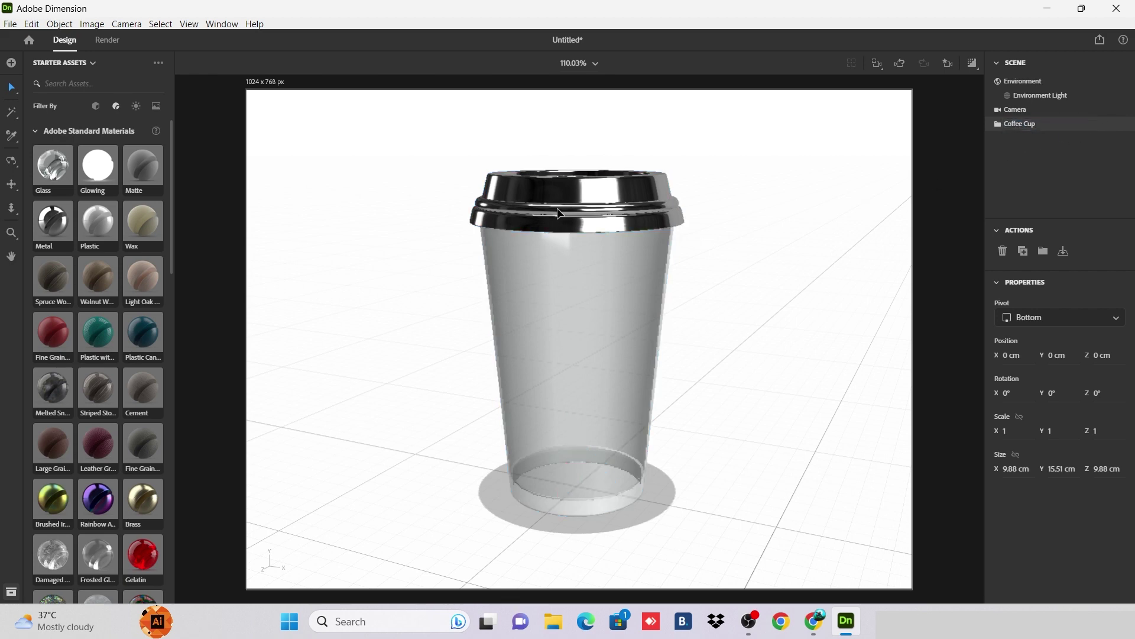
click(558, 214)
click(1052, 131)
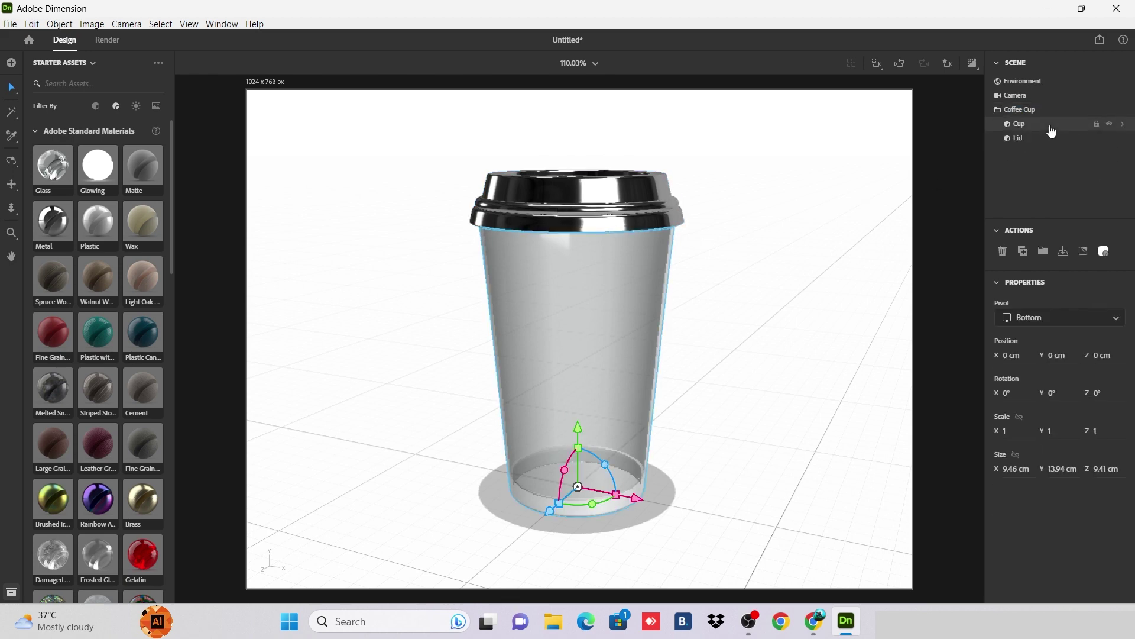
click(1059, 141)
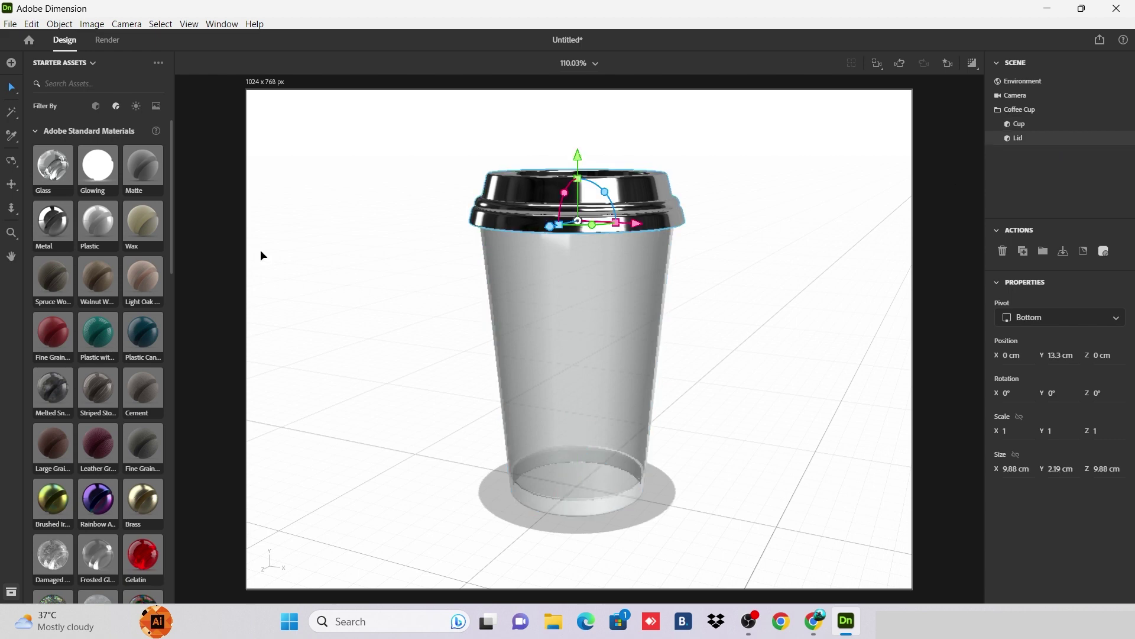
drag(147, 503, 1038, 145)
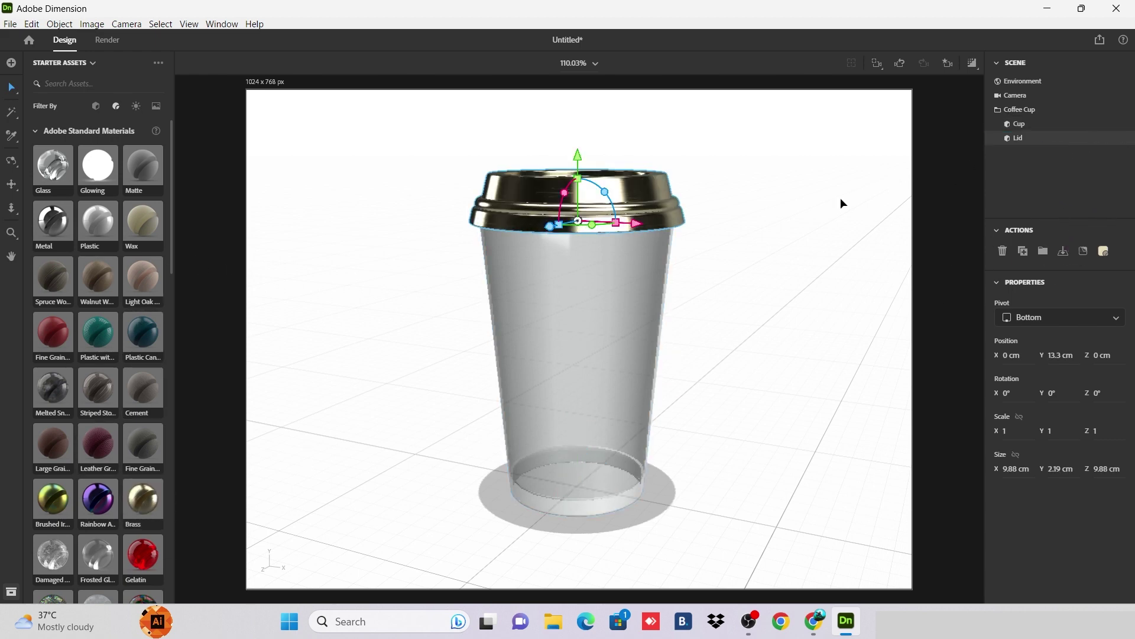
key(1)
drag(740, 322, 703, 388)
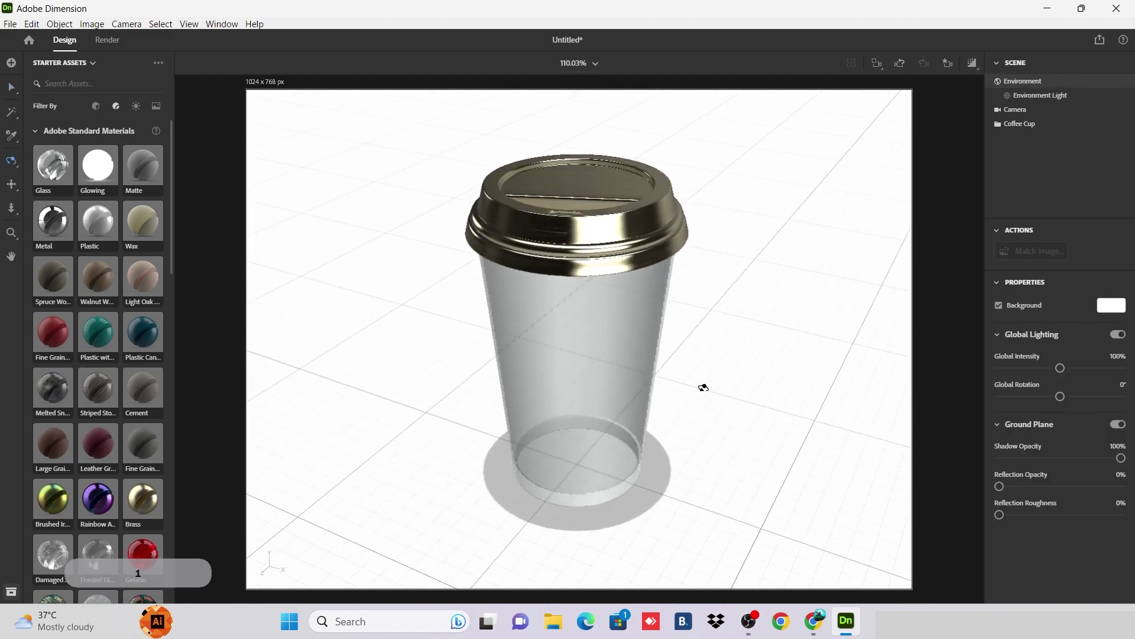
click(677, 220)
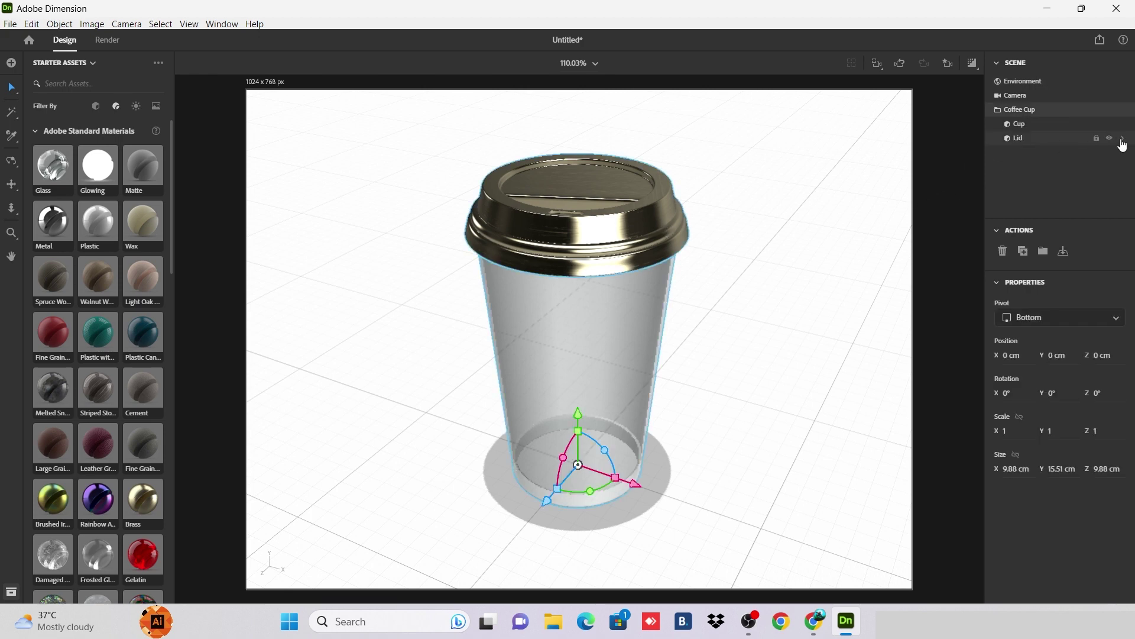
- Try black, turquoise (RGB 56, 198, 217) and orange (RGB 217, 135, 58) base colours on the lid's Brass material
click(1123, 139)
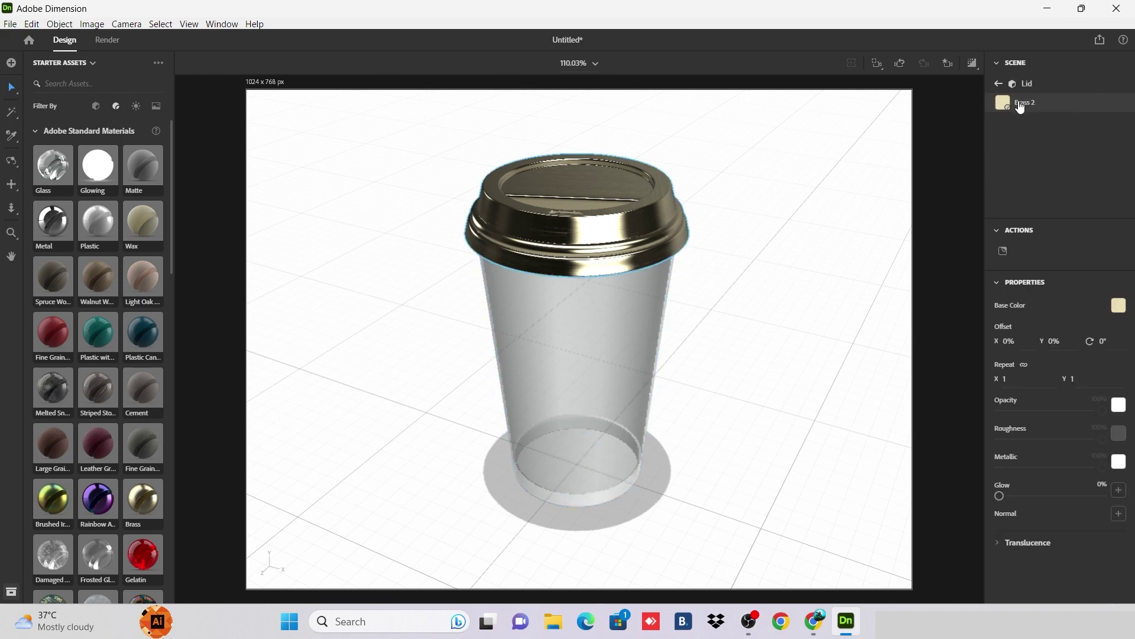
click(1118, 305)
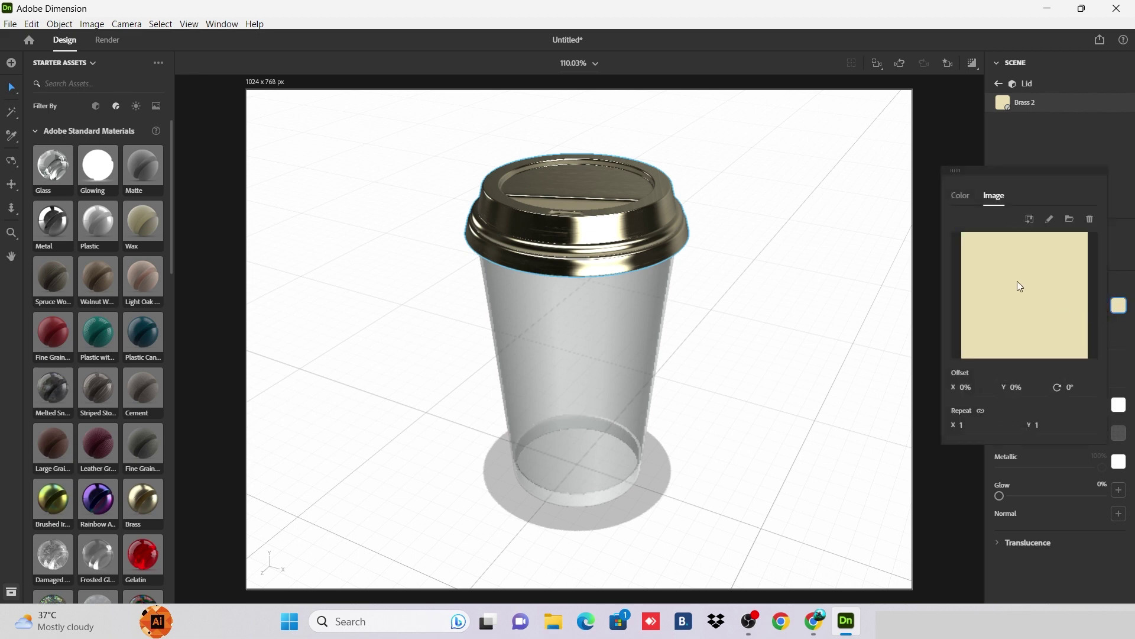
click(961, 195)
click(977, 358)
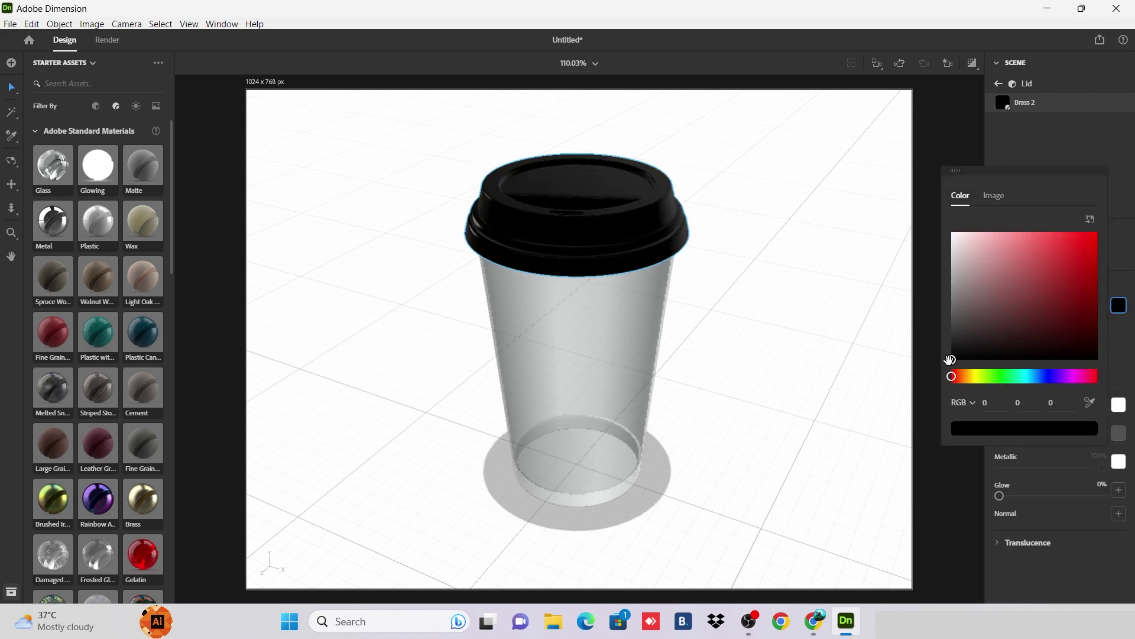
drag(949, 360, 1059, 251)
click(1027, 377)
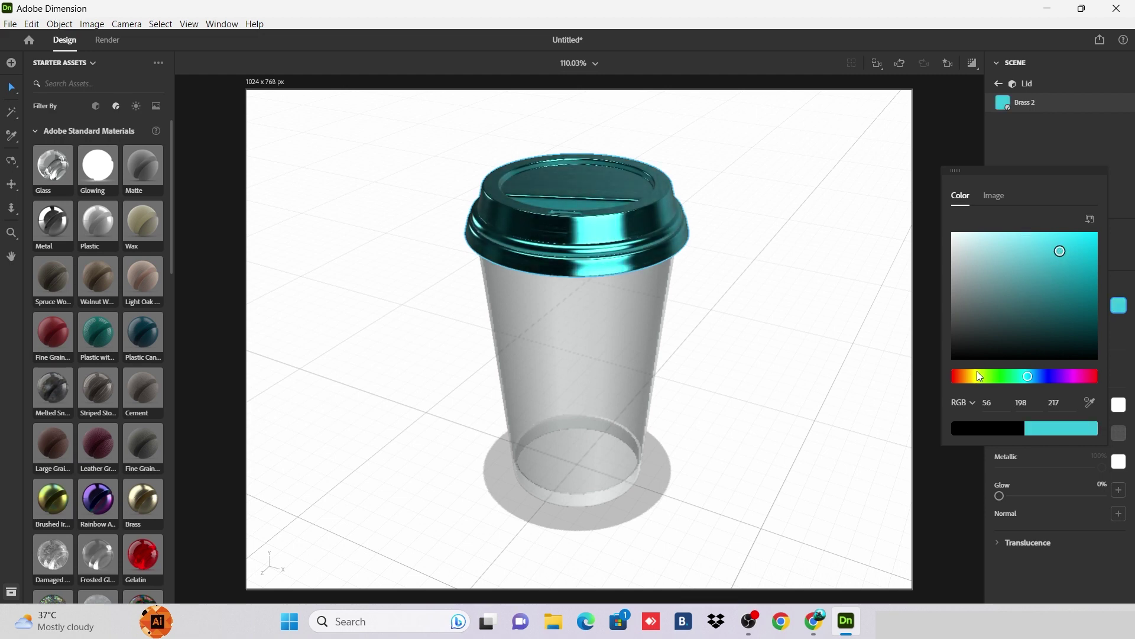
drag(980, 376, 963, 377)
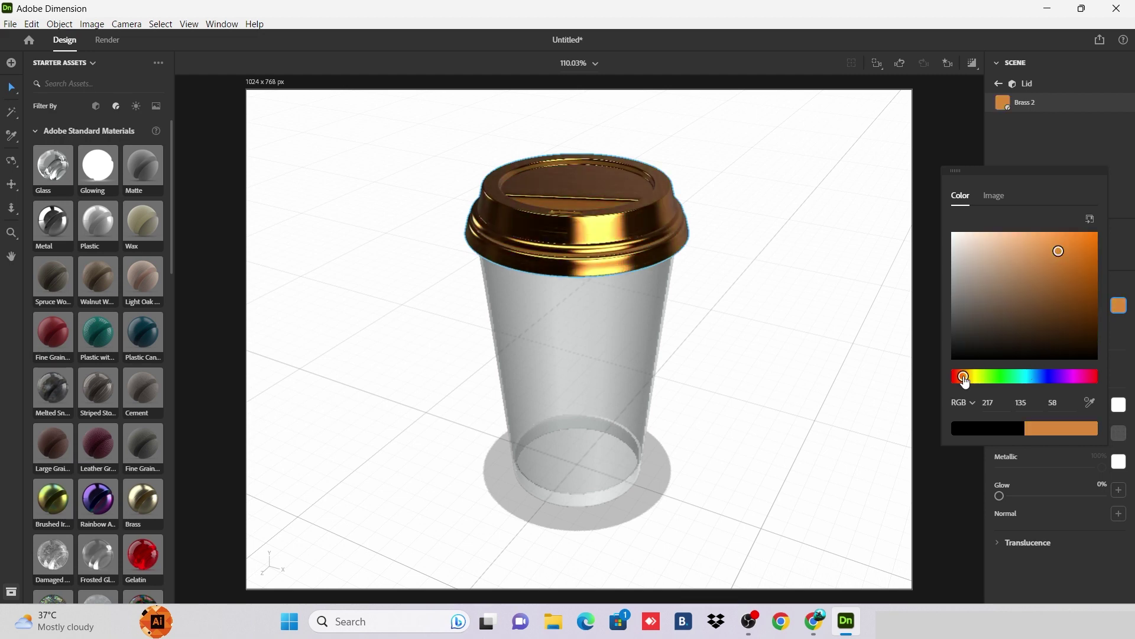
- Replace the recoloured lid material with a fresh standard Brass material and inspect the cup from several angles
click(1030, 139)
drag(146, 499, 1015, 102)
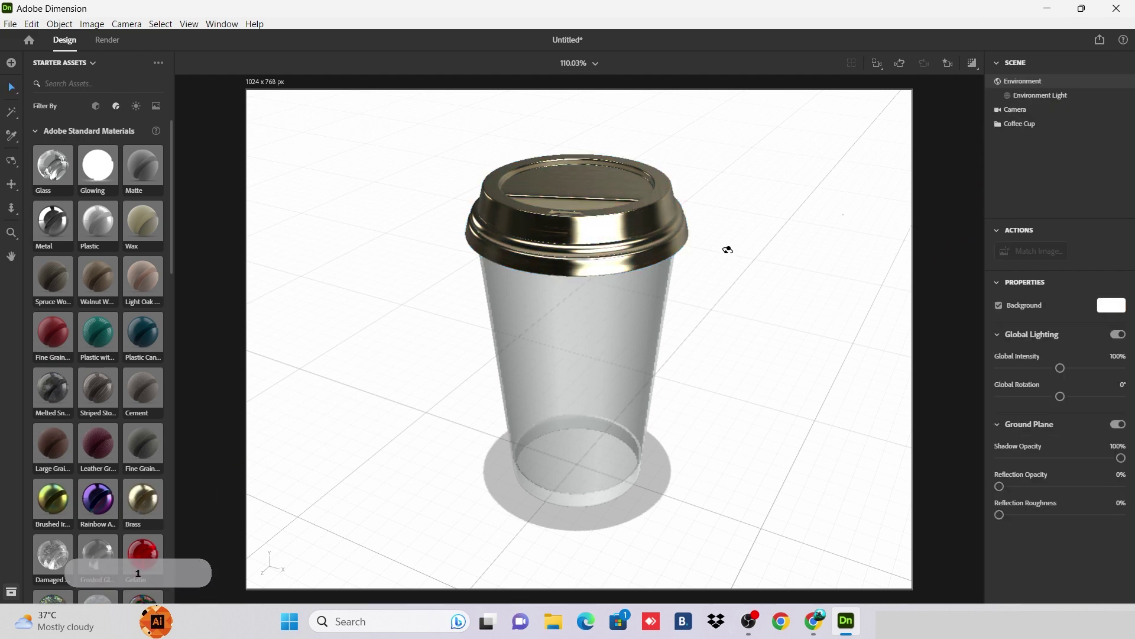
key(1)
drag(699, 335, 718, 241)
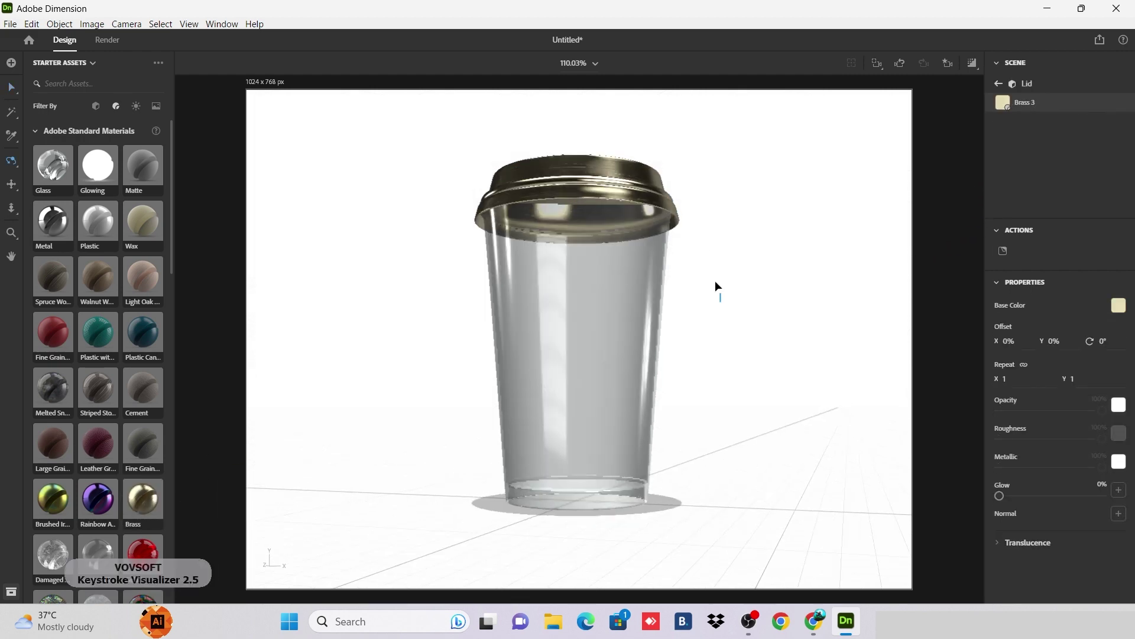
drag(672, 335, 626, 355)
- Try the Glossy Paper Substance material on the cup body and view the result from another angle
scroll(82, 363, down, 8)
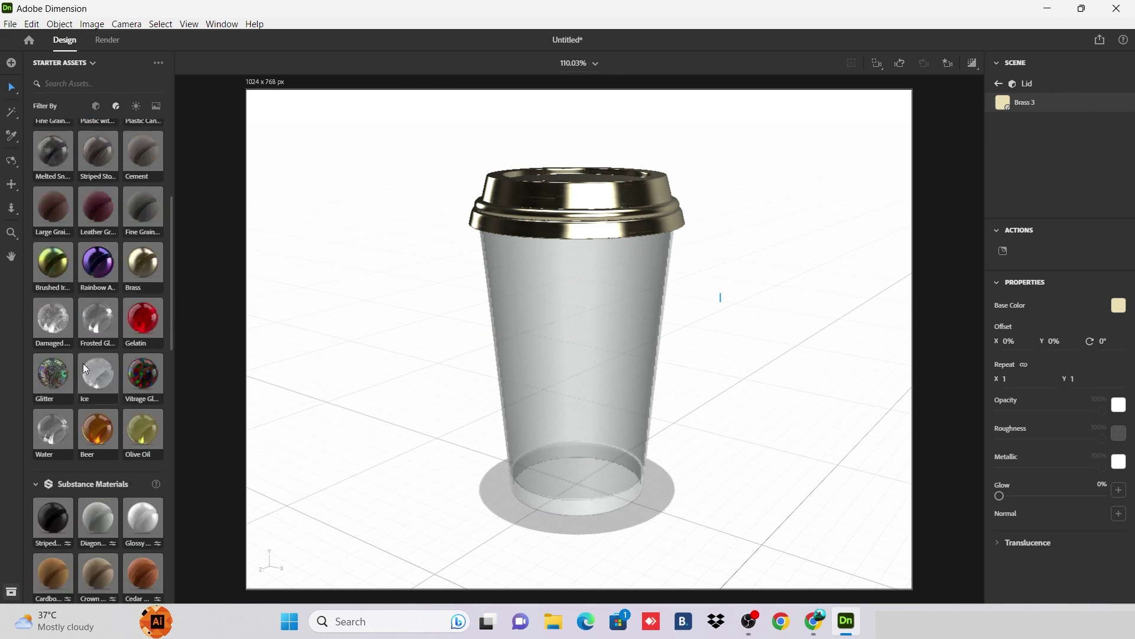
scroll(99, 403, down, 2)
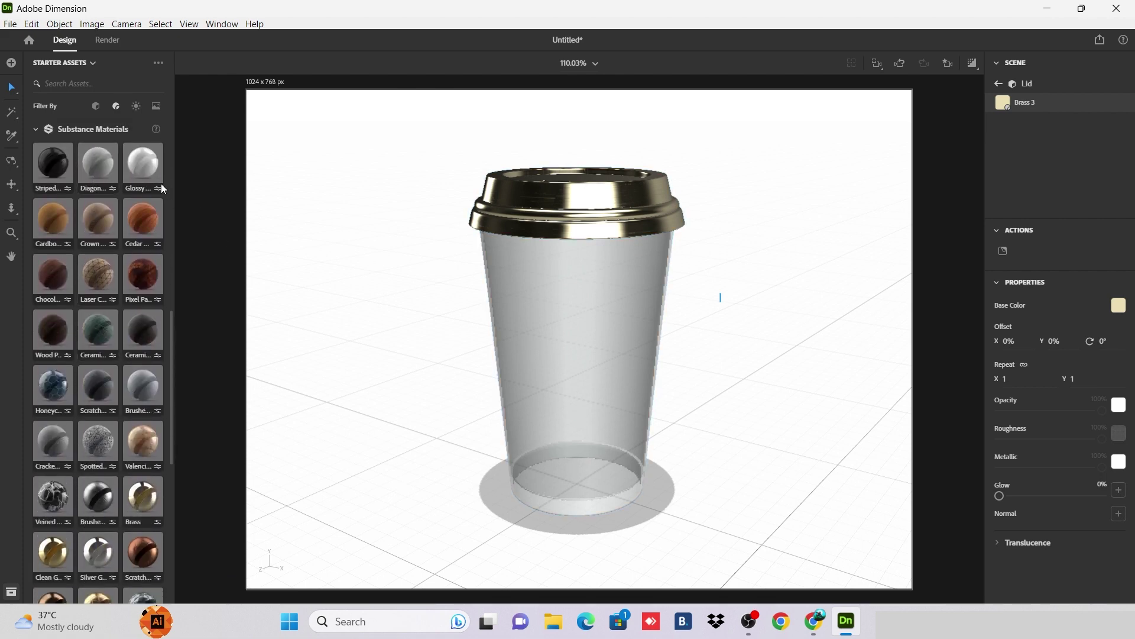
drag(137, 166, 589, 337)
click(800, 273)
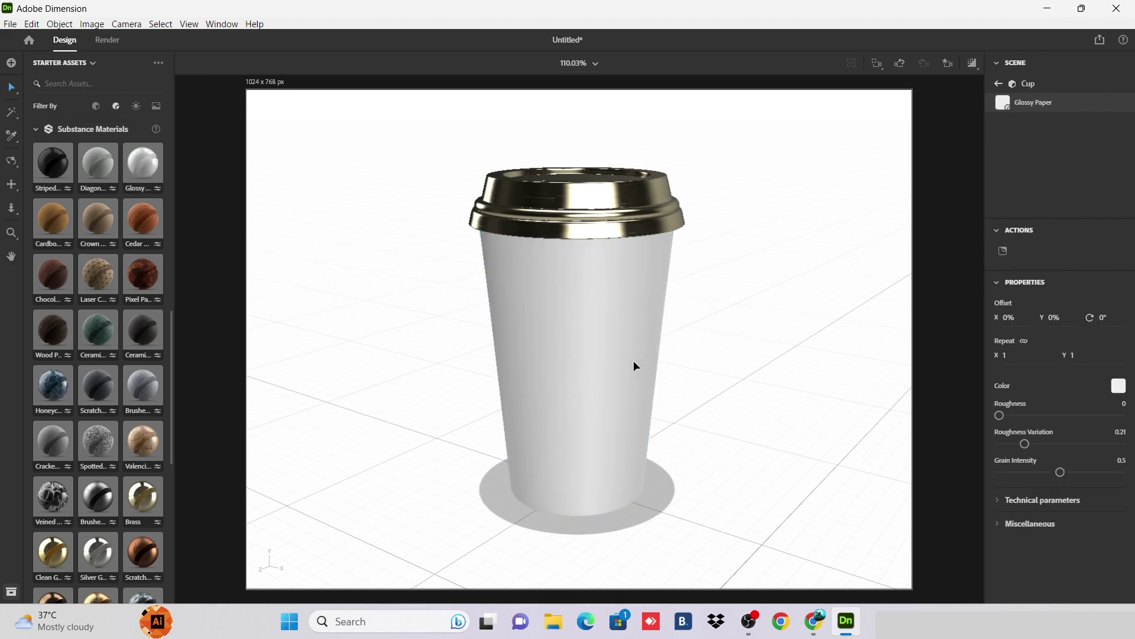
key(1)
drag(588, 385, 182, 333)
click(12, 88)
- Try the standard Matte material on the cup body
scroll(112, 210, up, 4)
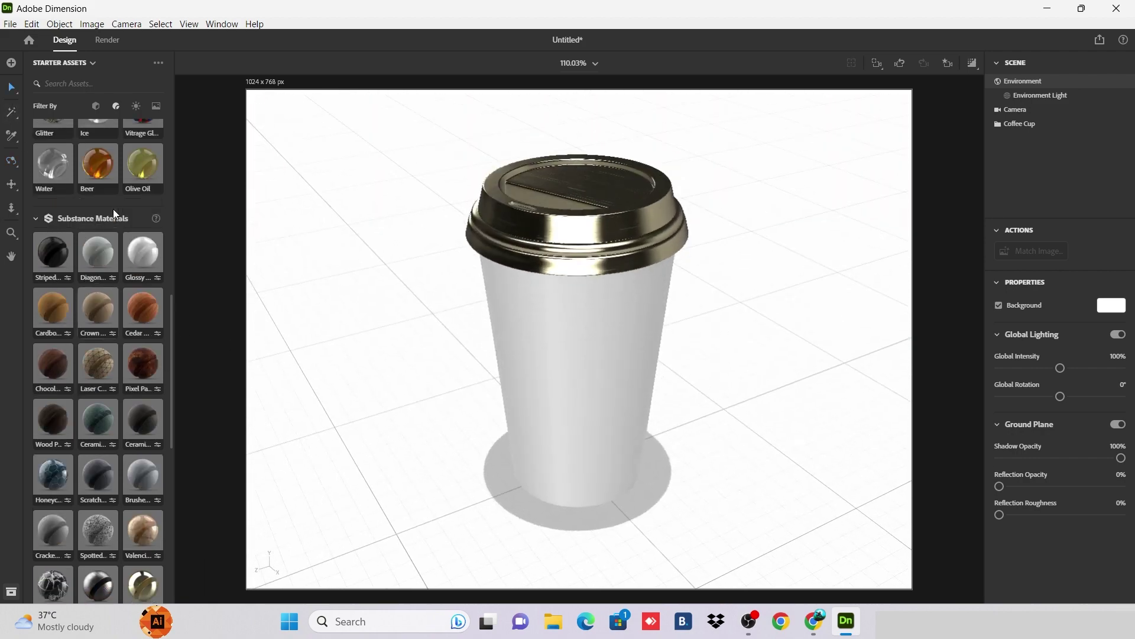
scroll(189, 284, up, 2)
scroll(95, 193, up, 5)
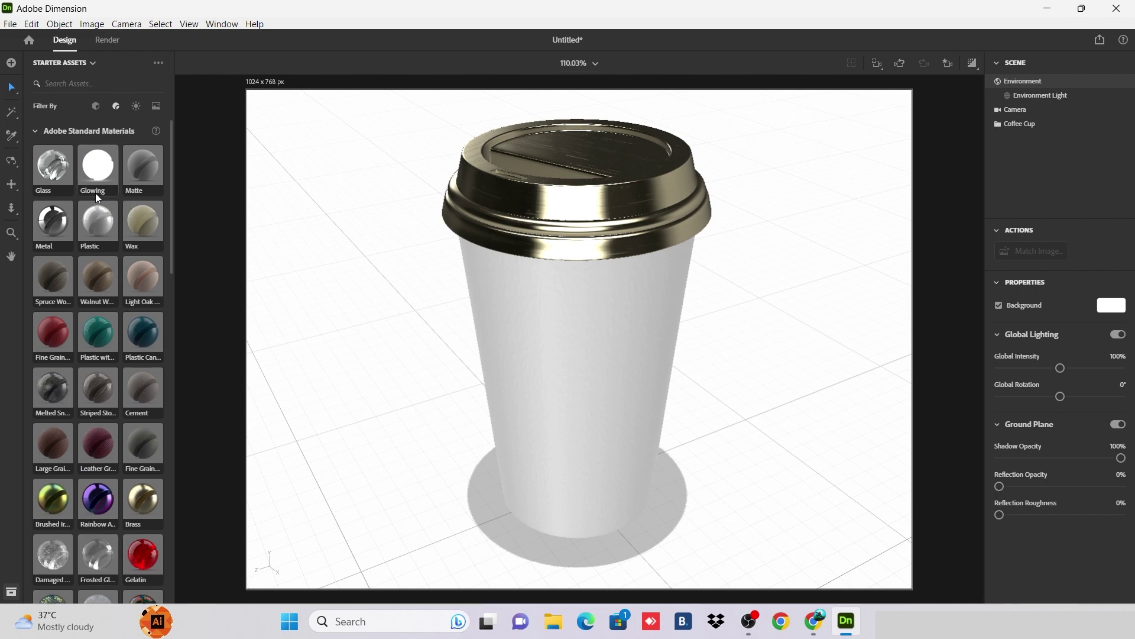
drag(135, 178, 571, 355)
scroll(629, 321, down, 3)
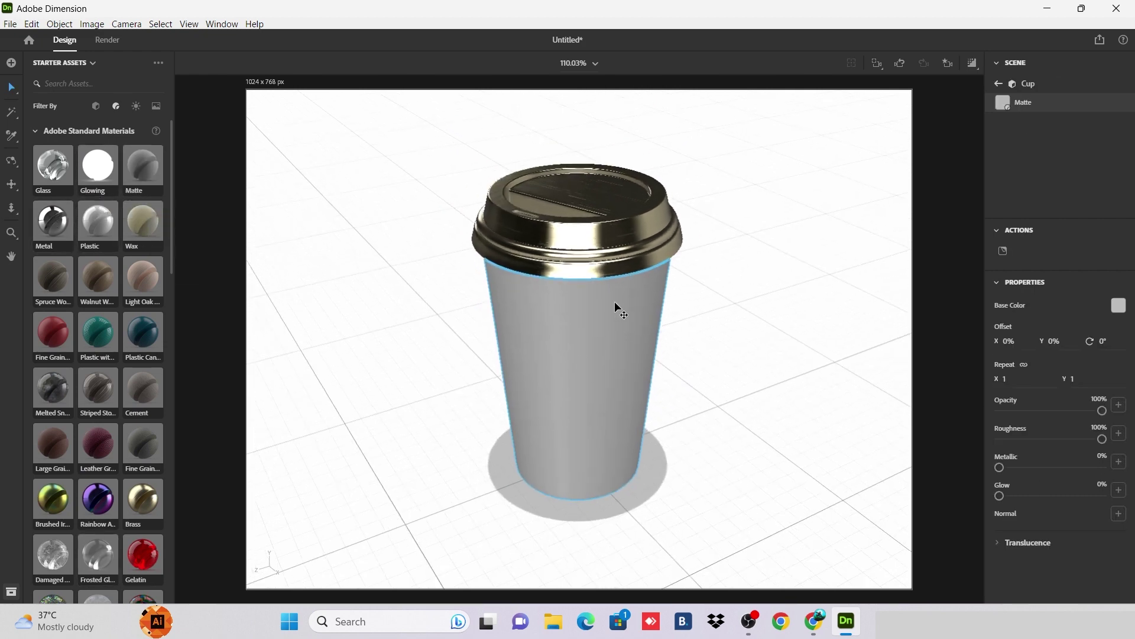
- Apply the red Gelatin material to the cup body and check it from a lower angle
drag(147, 558, 583, 314)
key(1)
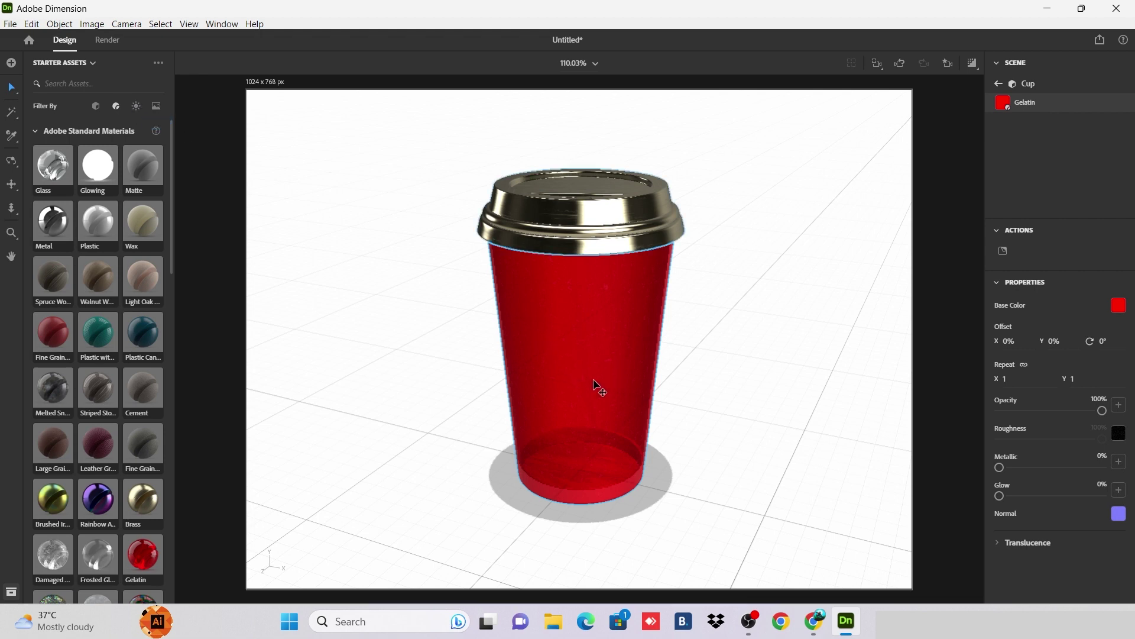
click(731, 357)
click(595, 316)
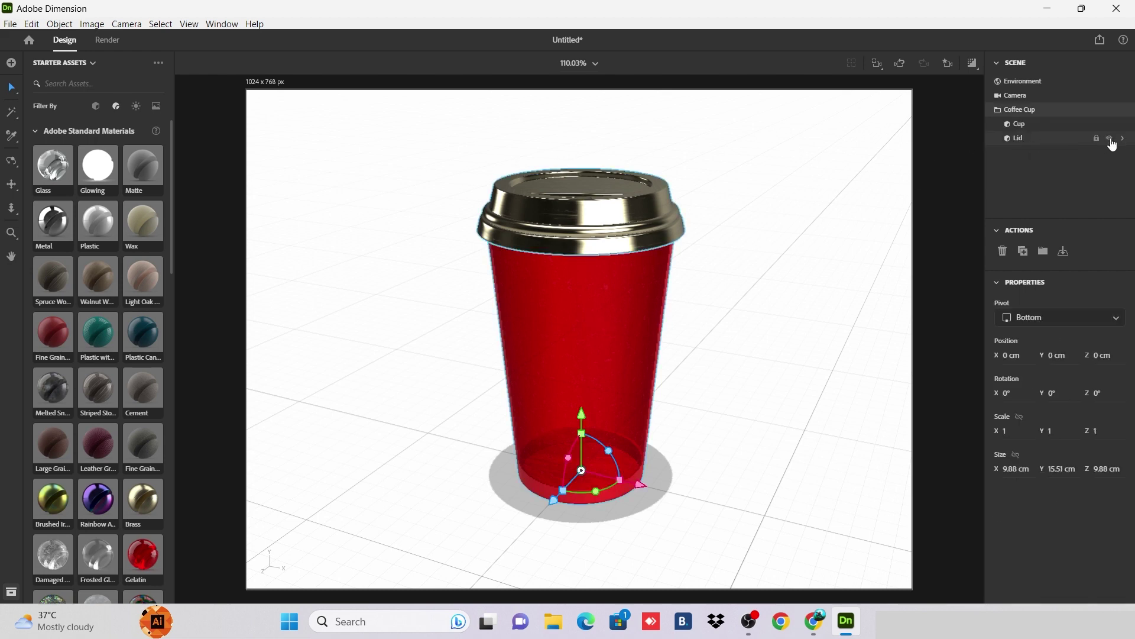
click(1069, 142)
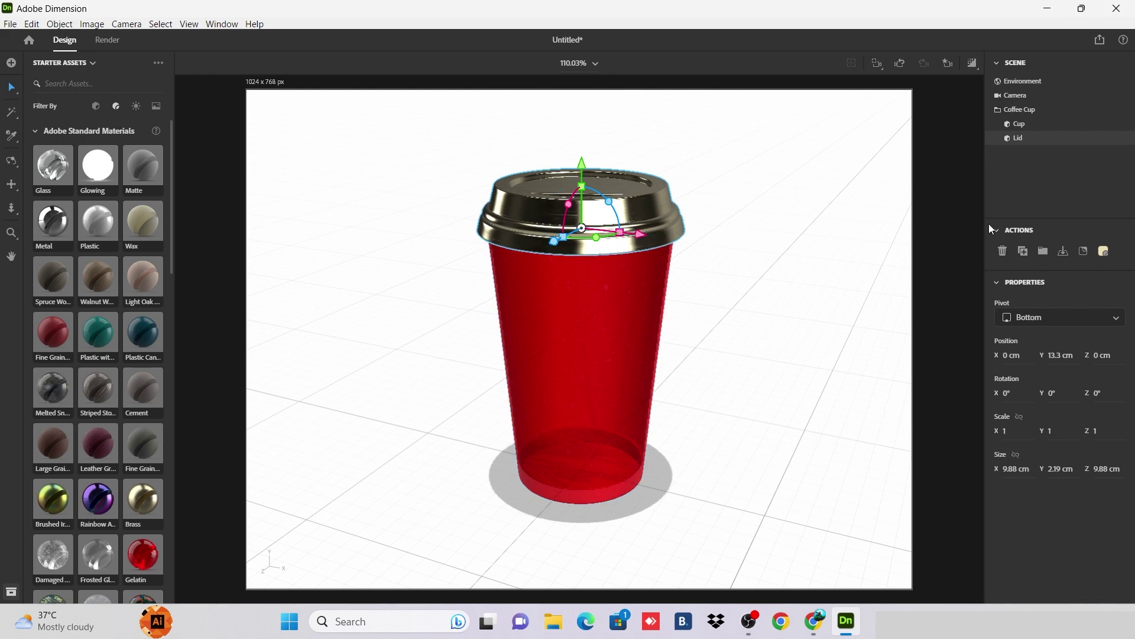
click(1085, 254)
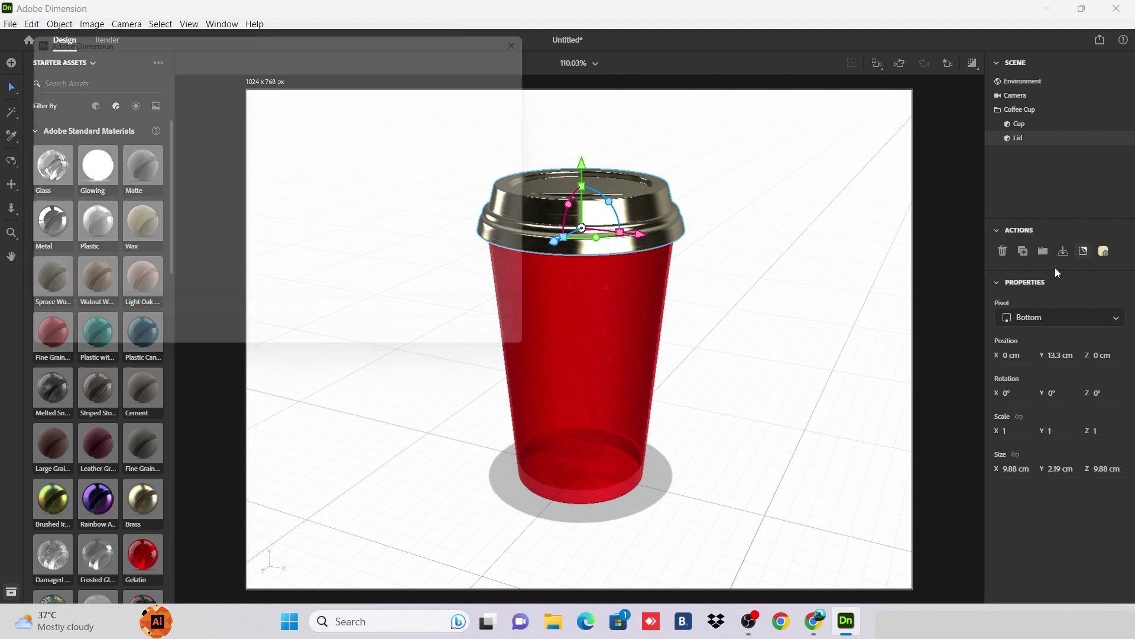
click(67, 162)
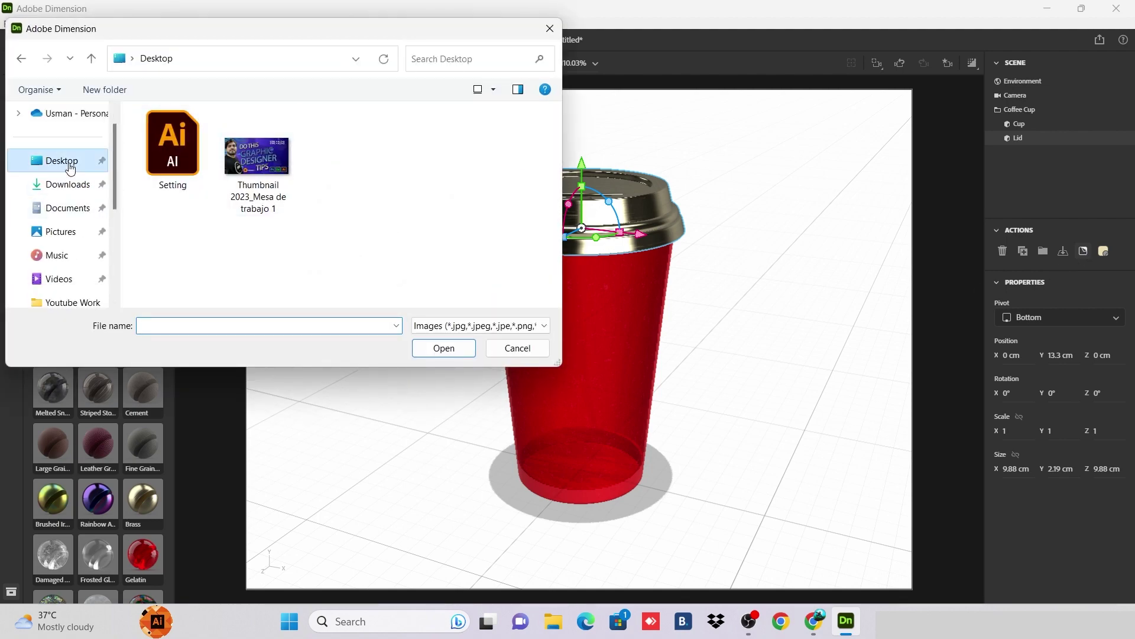
click(509, 353)
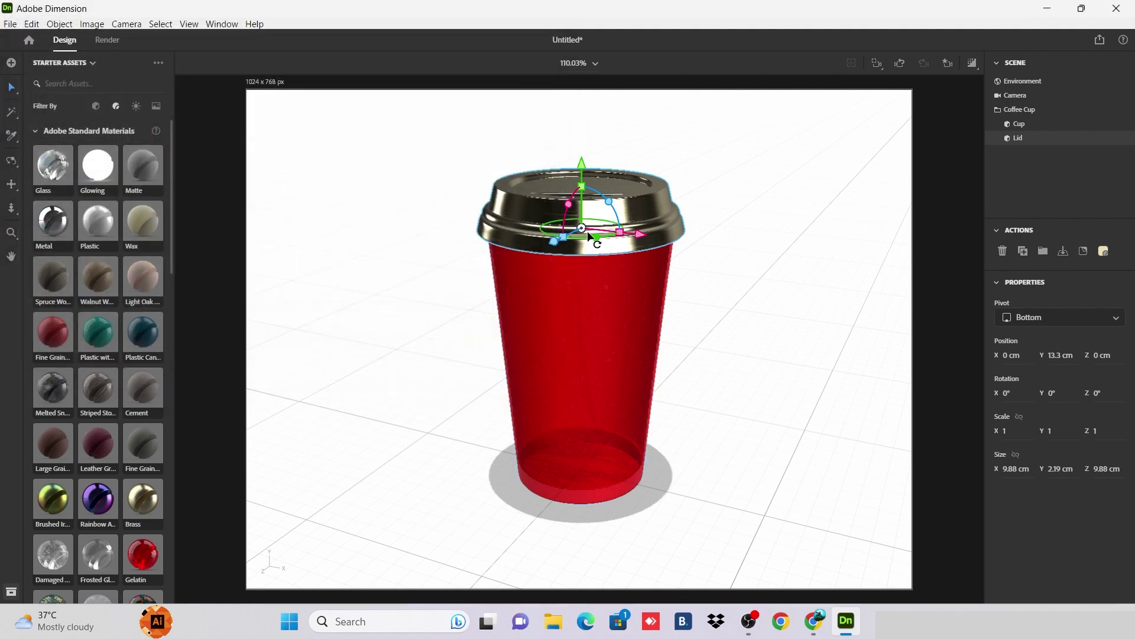
- Check the cup and lid from other angles and open the material properties of the cup body
key(1)
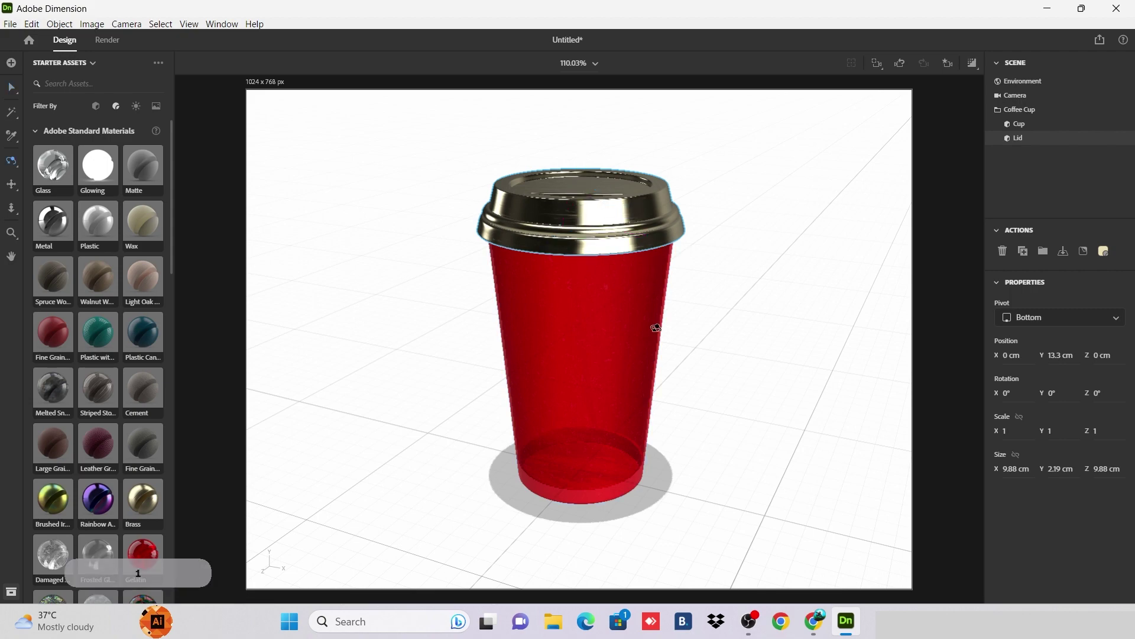
drag(654, 325, 609, 325)
drag(584, 253, 635, 249)
key(v)
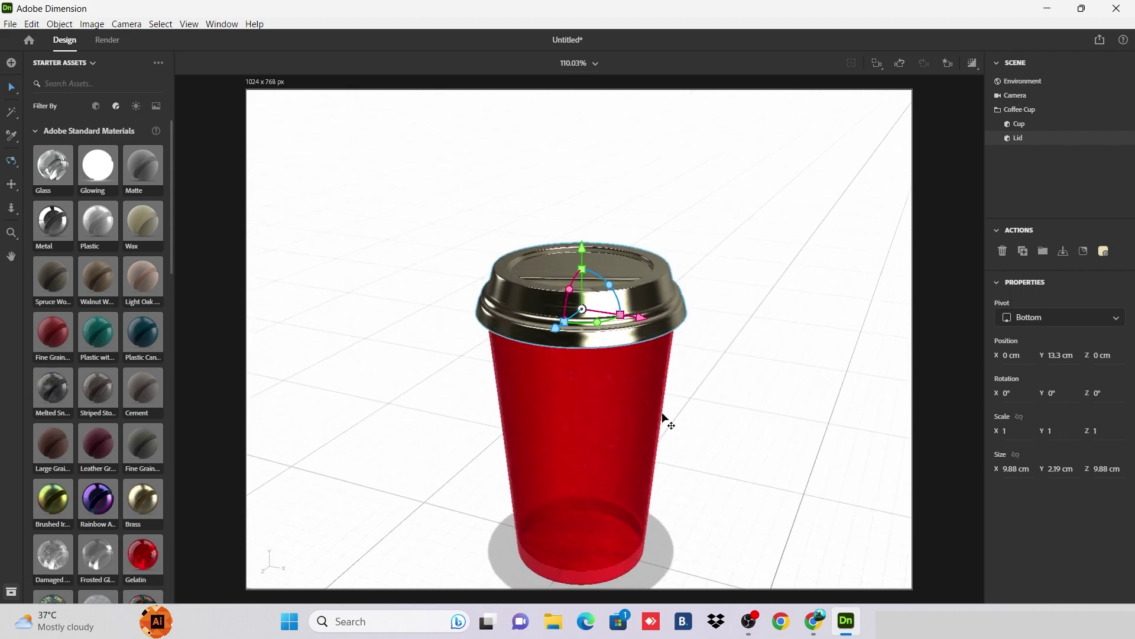
click(877, 64)
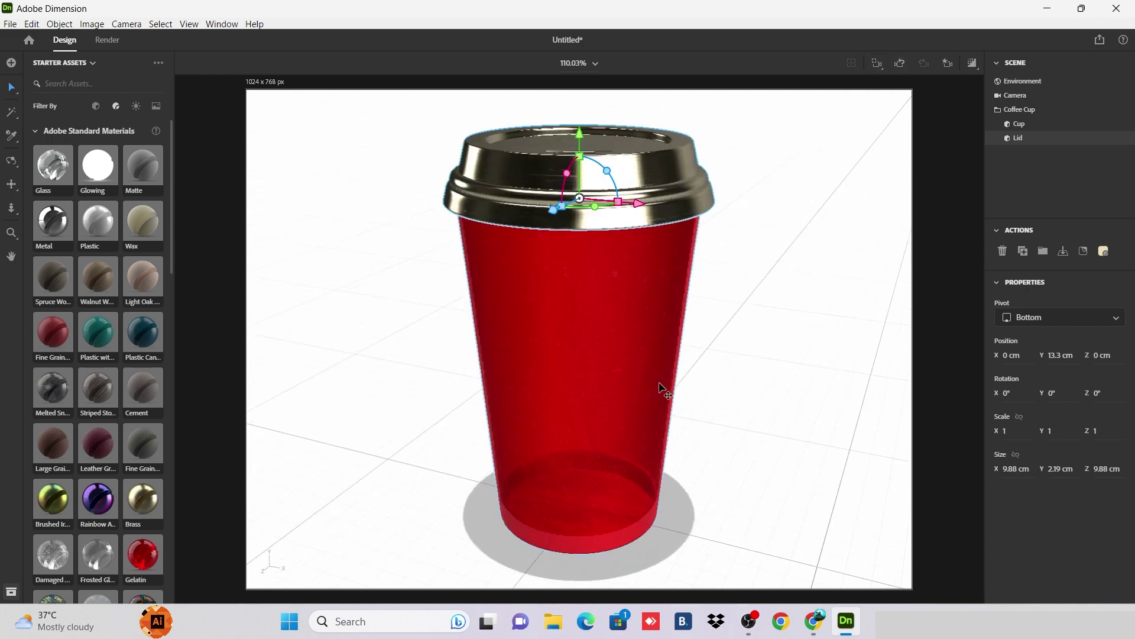
scroll(664, 390, up, 3)
scroll(664, 391, down, 5)
click(1023, 204)
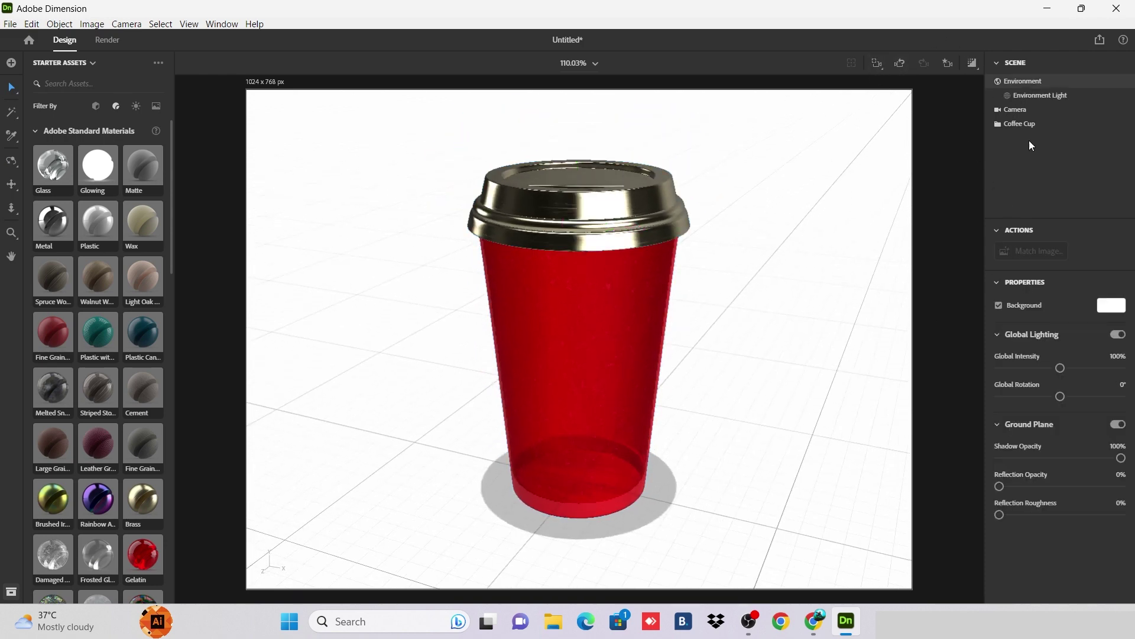
click(646, 300)
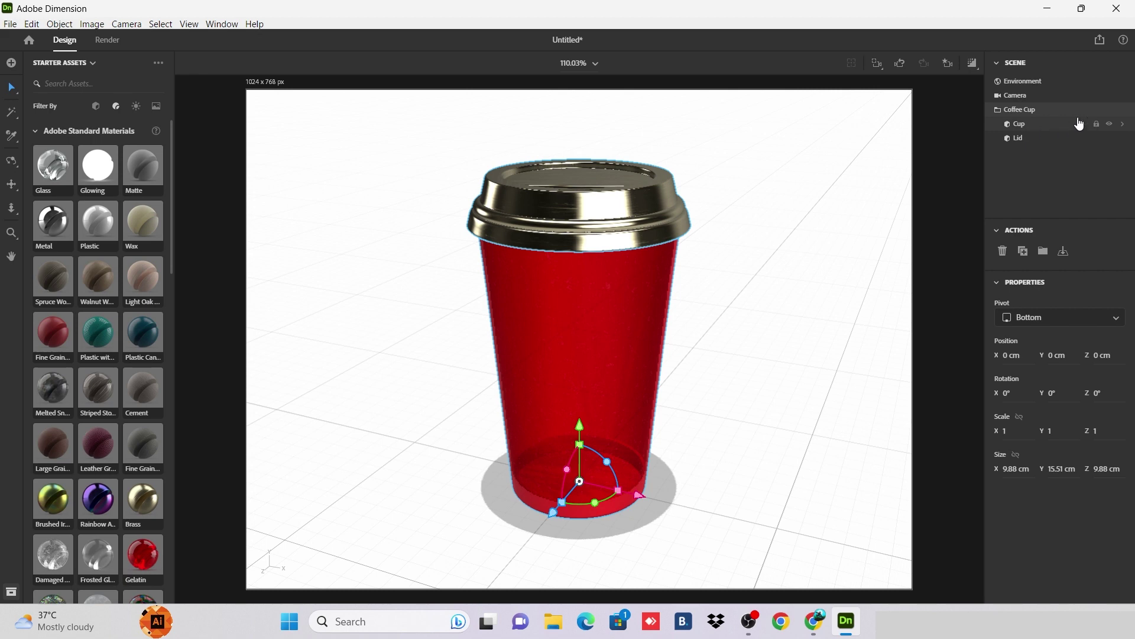
click(1123, 124)
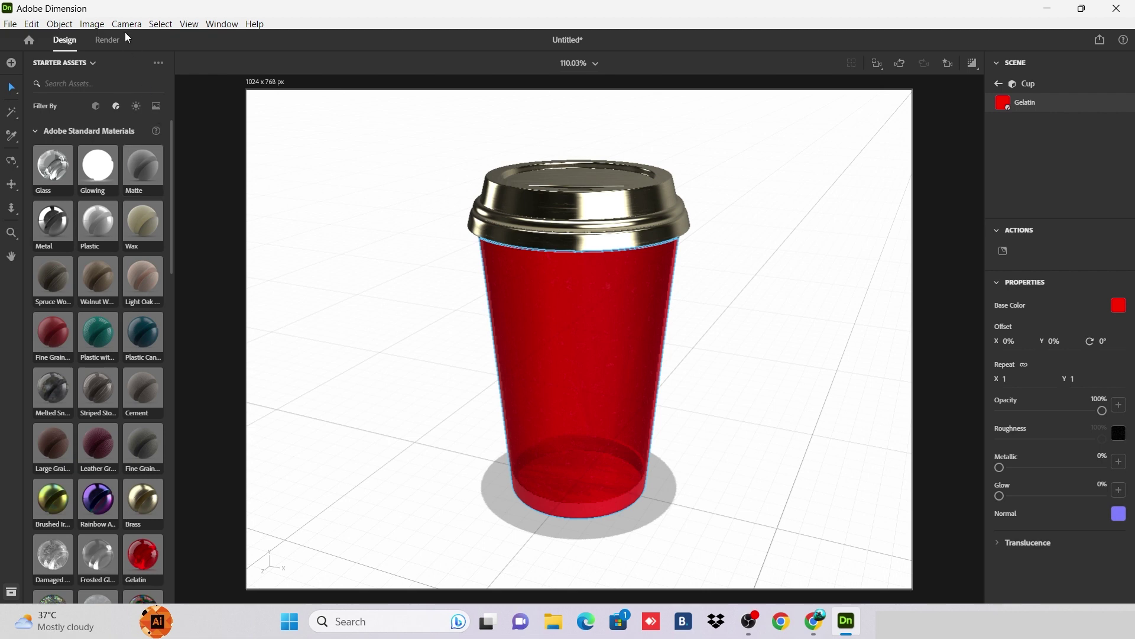
- Limit the starter assets to lights and browse the directional and environment lights with nothing selected in the scene
click(137, 107)
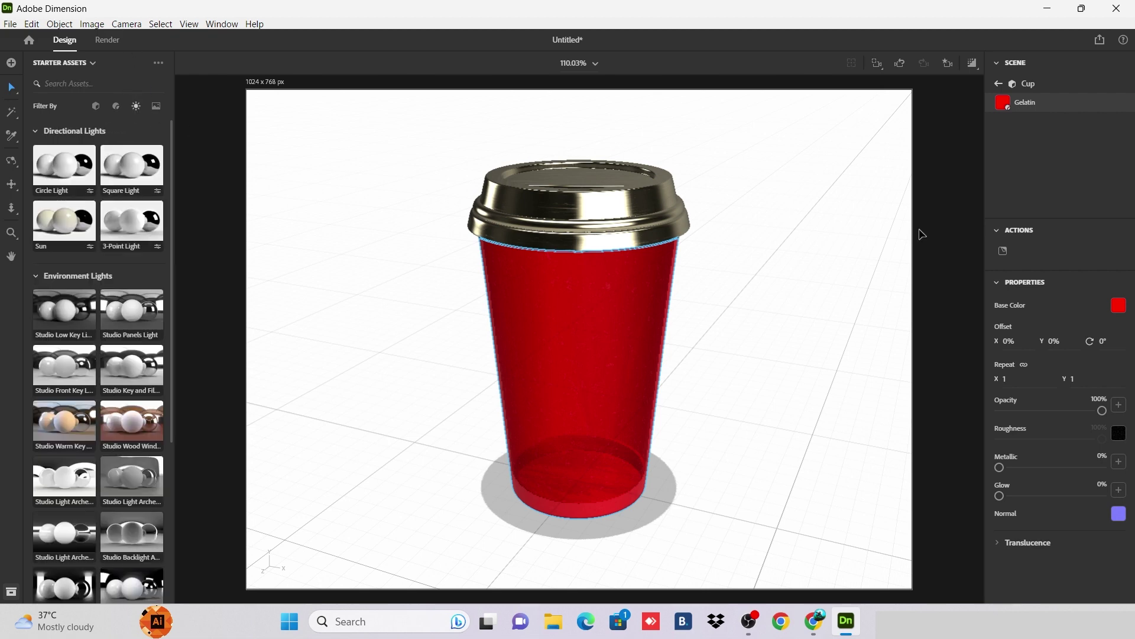
click(952, 147)
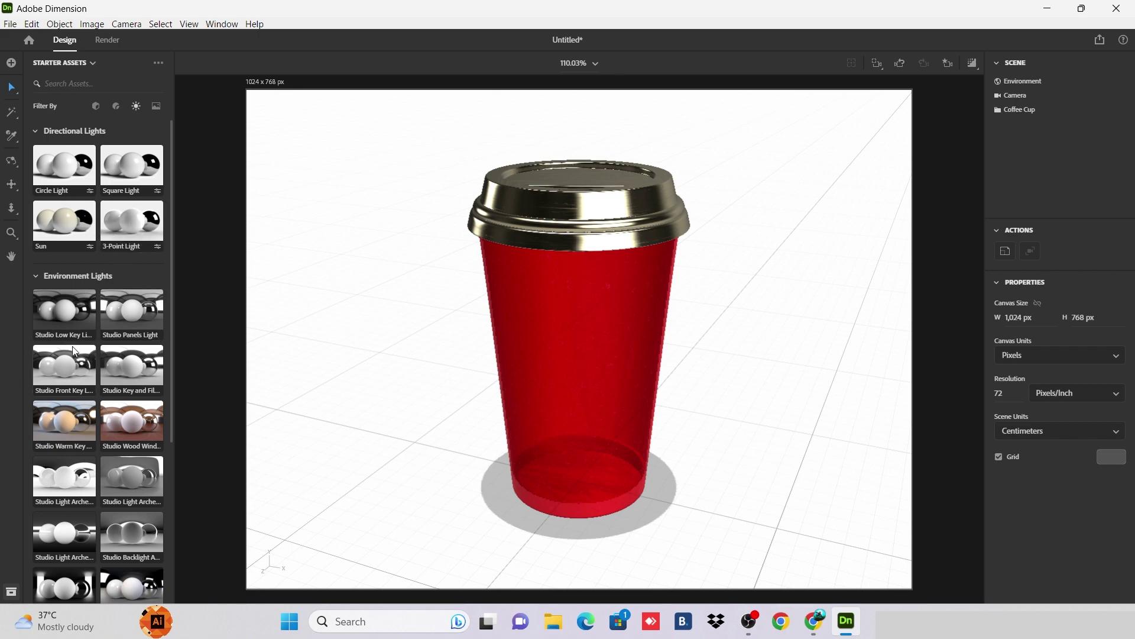
scroll(85, 413, down, 5)
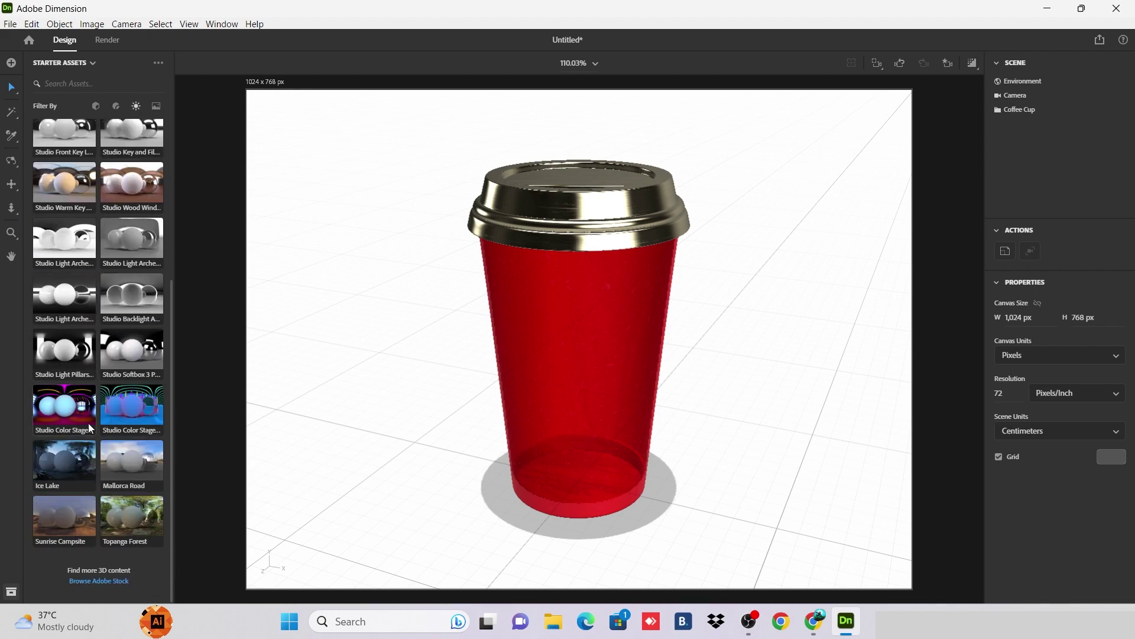
scroll(87, 424, up, 3)
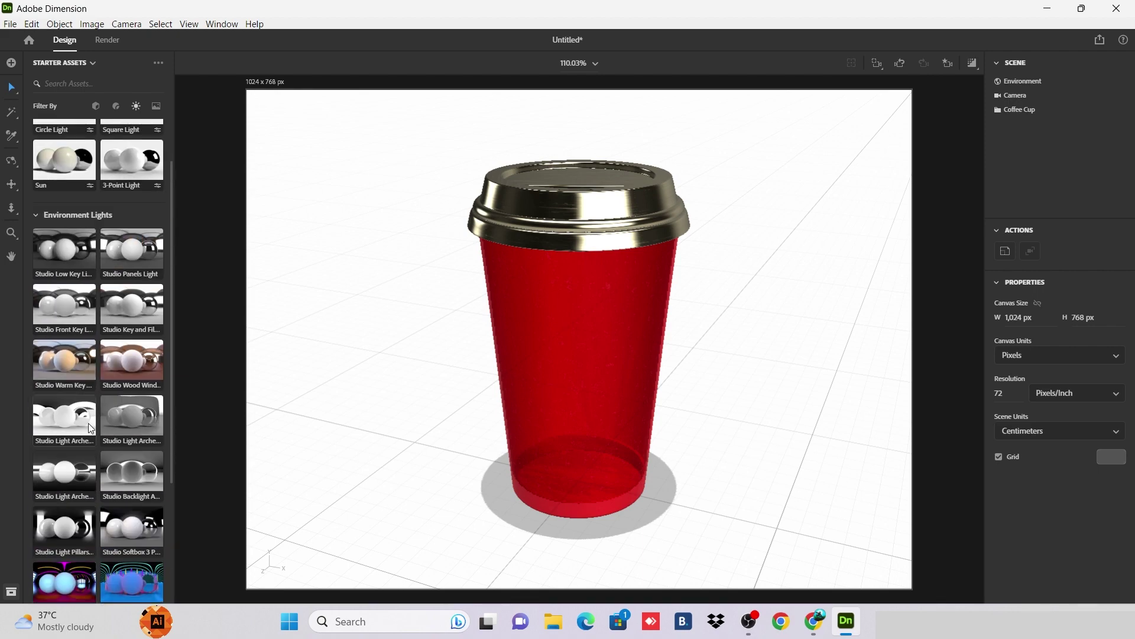
scroll(91, 429, up, 1)
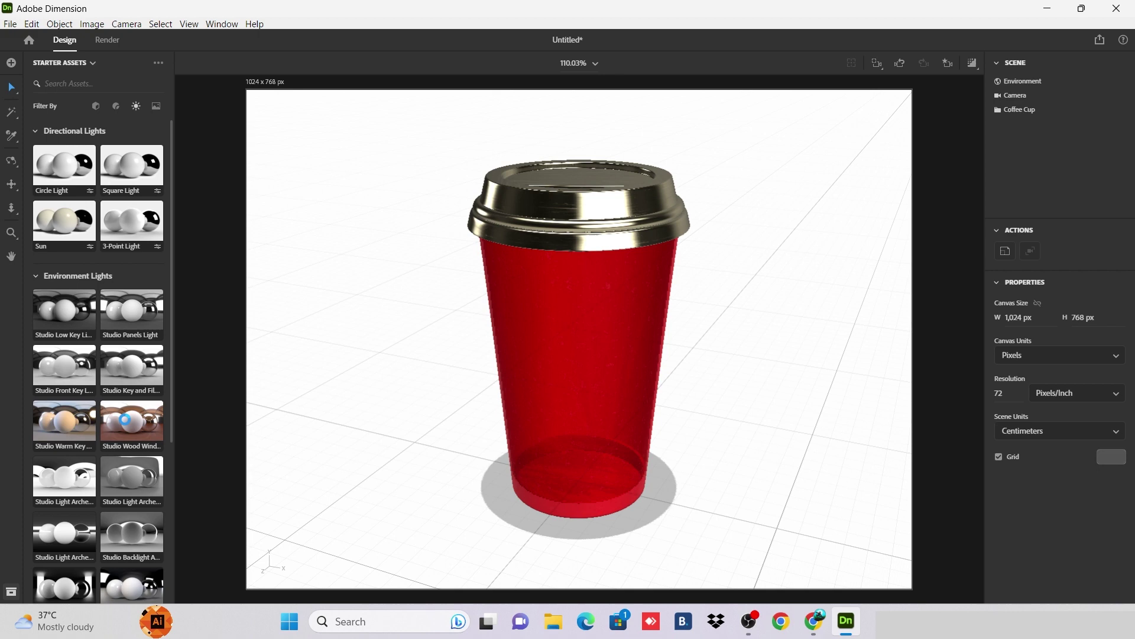
- Try the Studio Wood Wind... environment light and check the cup from a lower angle
scroll(806, 346, up, 1)
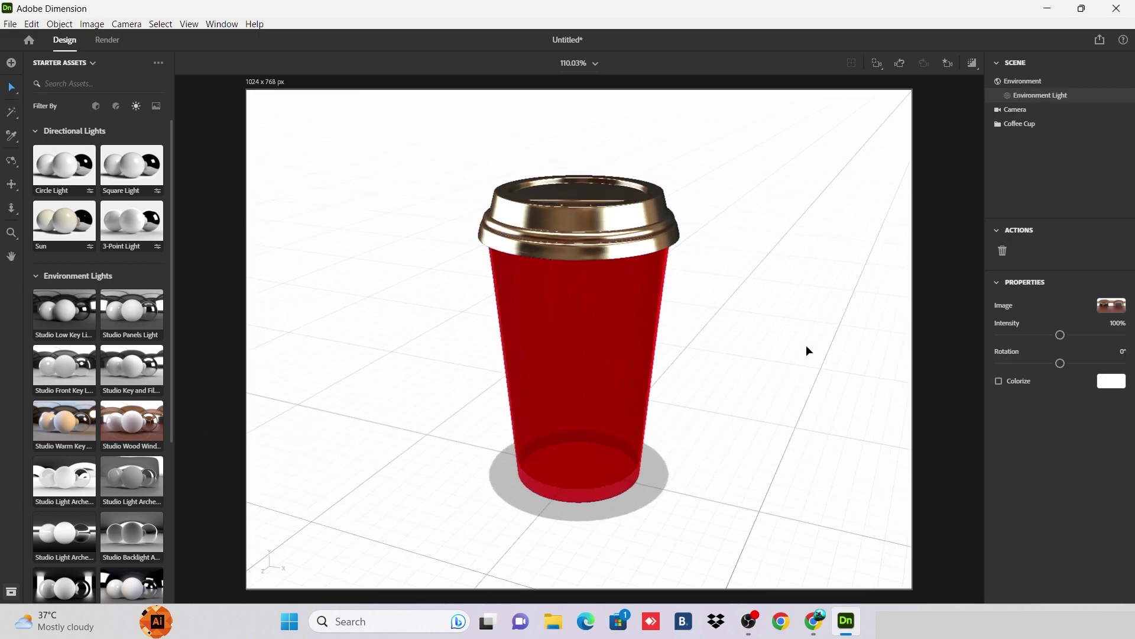
key(1)
drag(715, 325, 716, 311)
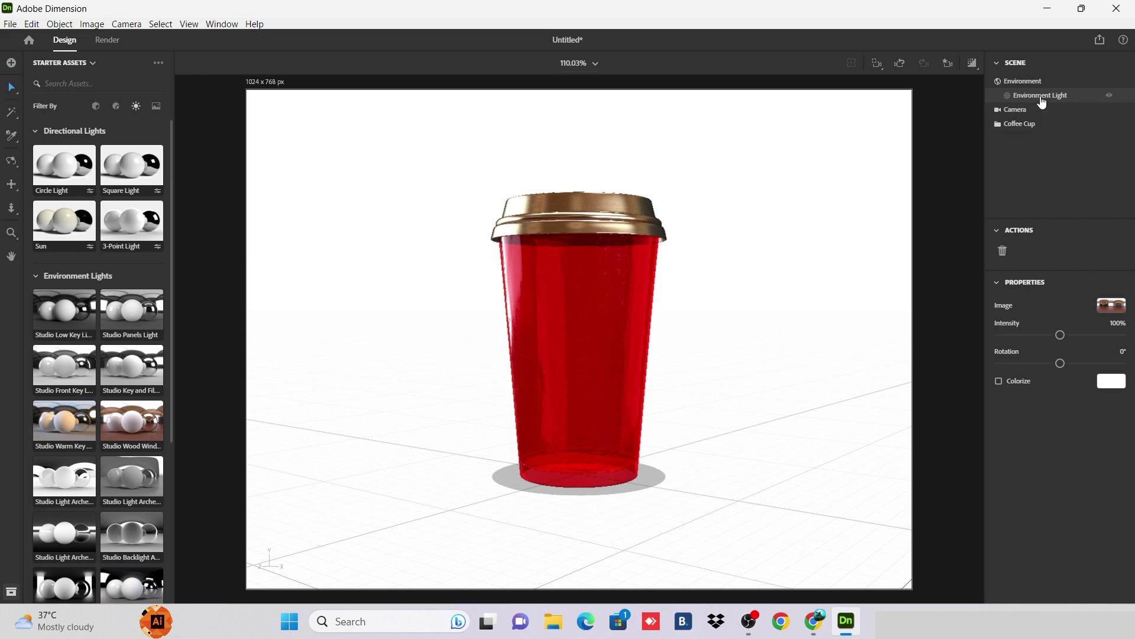
- Delete the environment light and light the cup with the 3-Point Light preset, checking it from another angle
click(1003, 251)
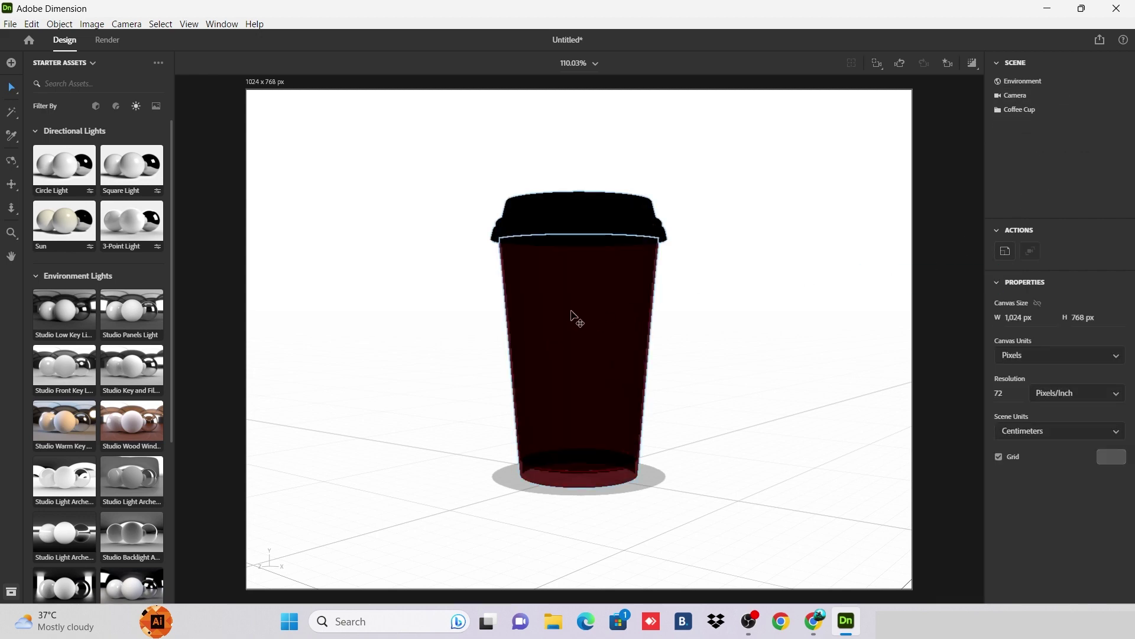
click(127, 219)
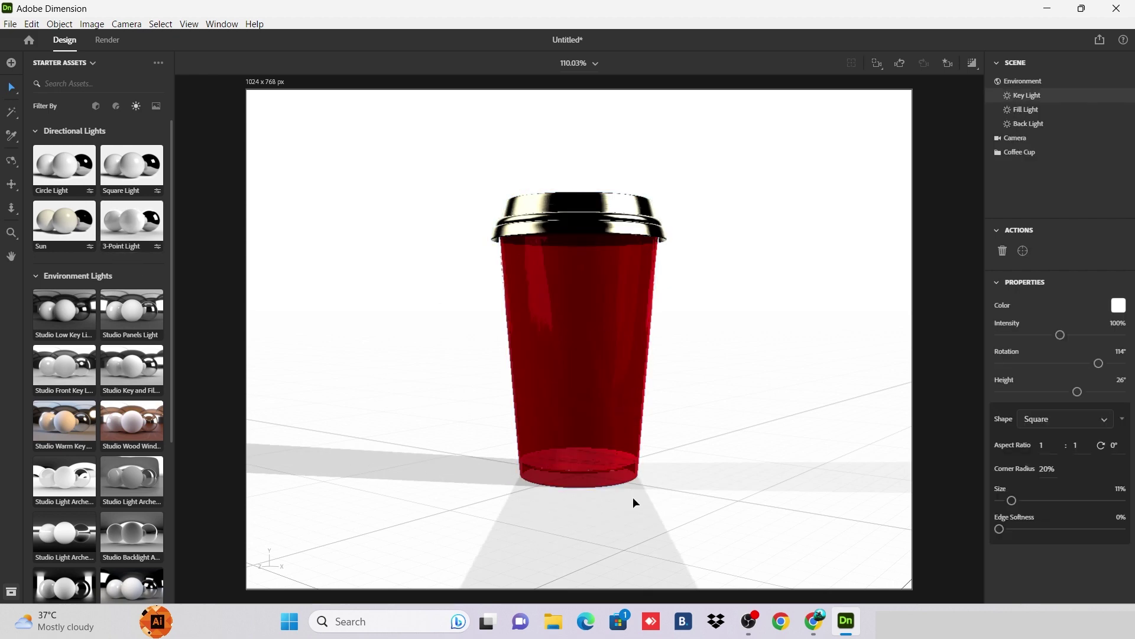
key(1)
drag(693, 392, 753, 415)
- Try adding the Studio Panels Light environment light, and undo it together with the 3-point lights
click(146, 321)
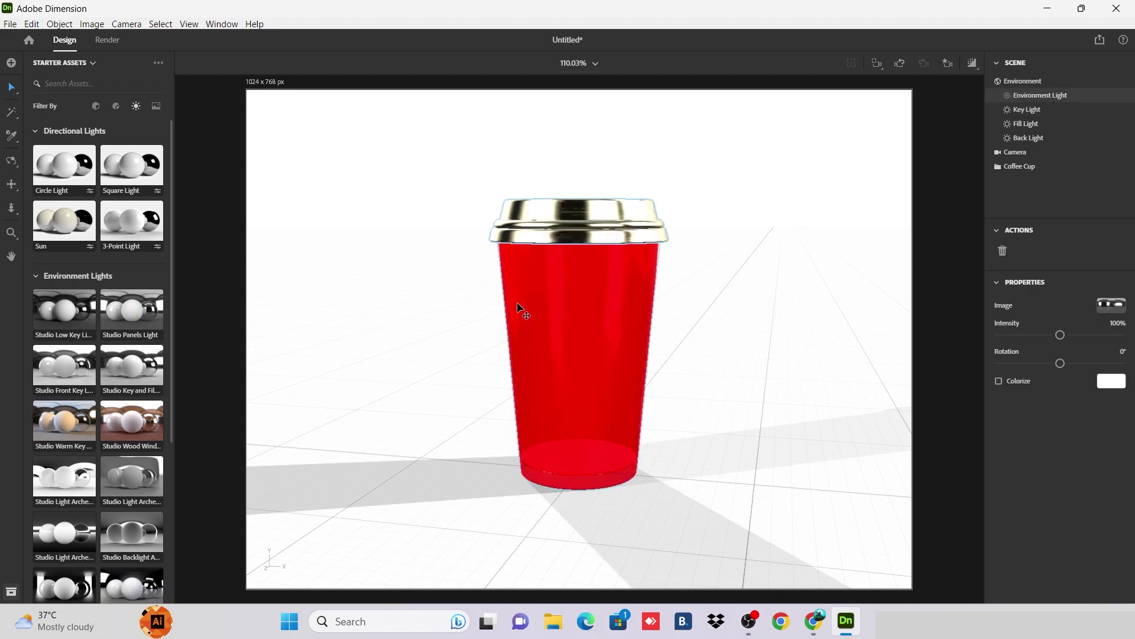
key(ctrl+z)
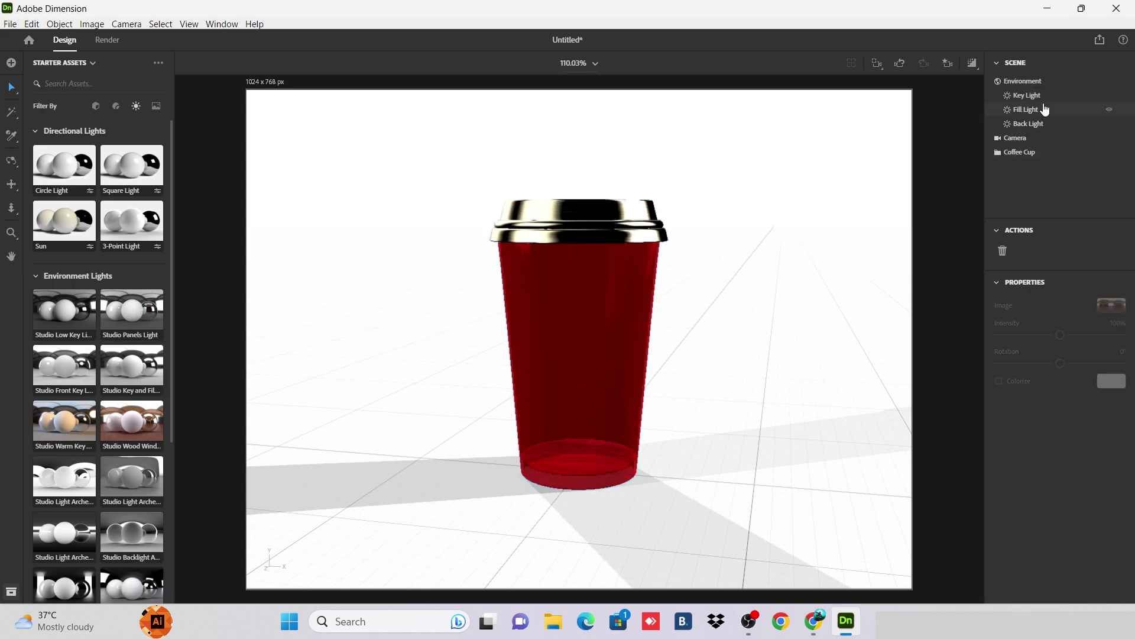
key(ctrl+z)
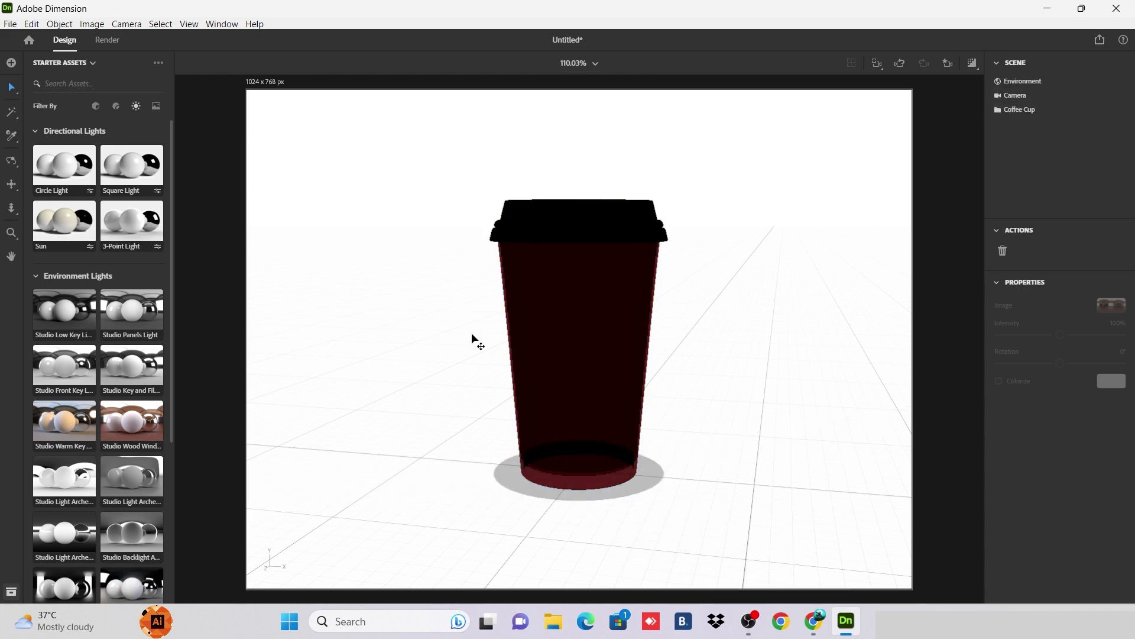
- Apply the Studio Backlight A... environment light to the scene and check the cup from a higher angle
scroll(94, 438, down, 3)
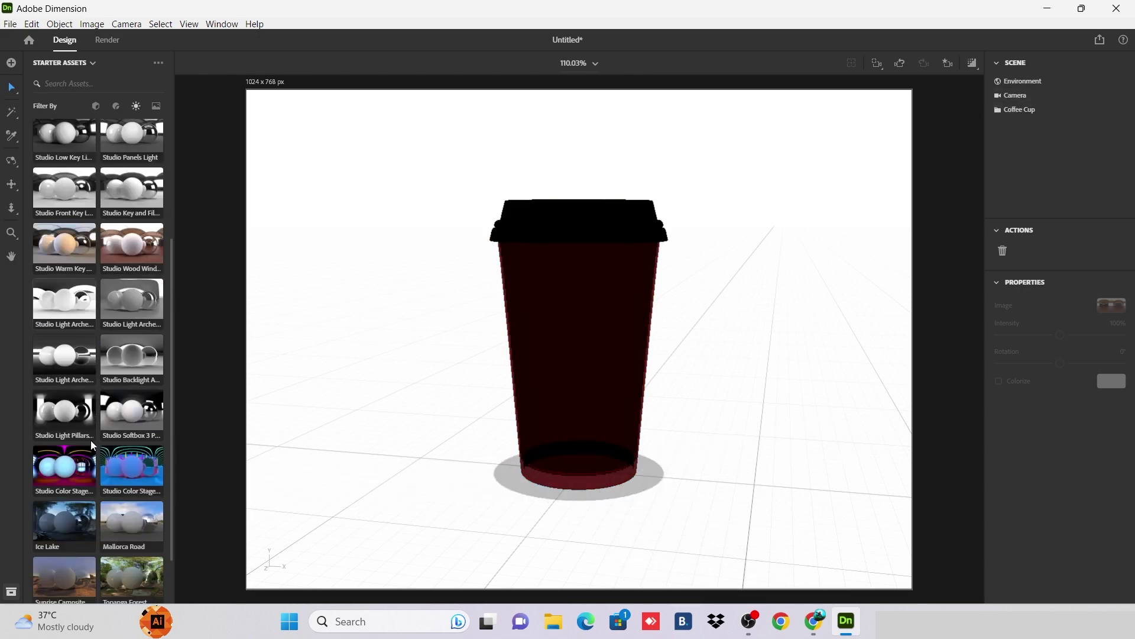
drag(140, 364, 715, 314)
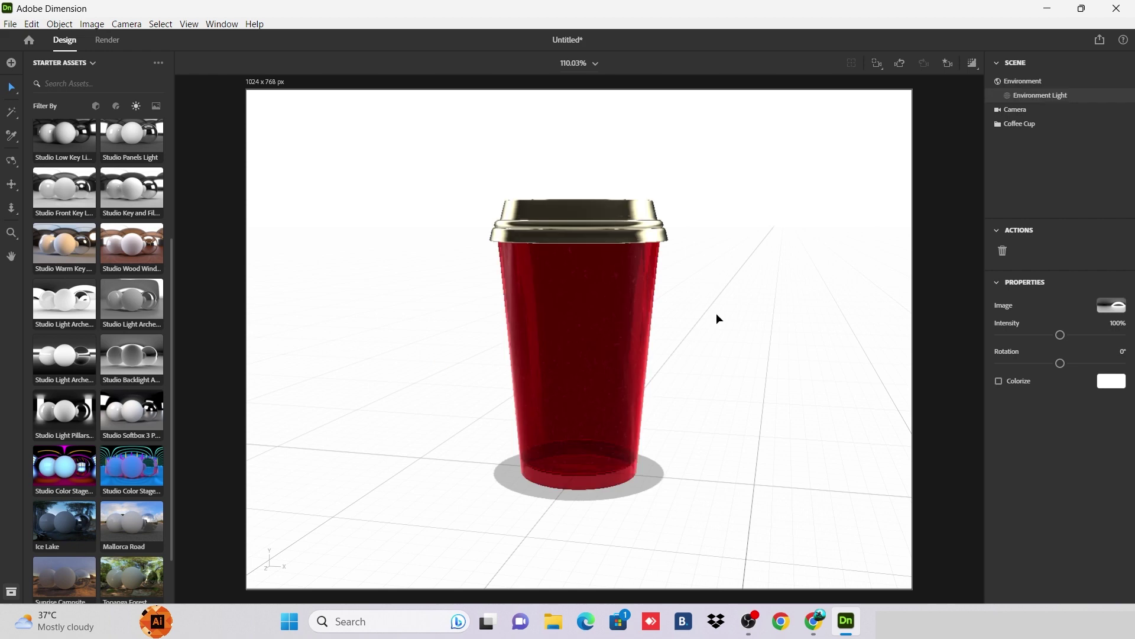
key(1)
drag(702, 365, 670, 425)
key(1)
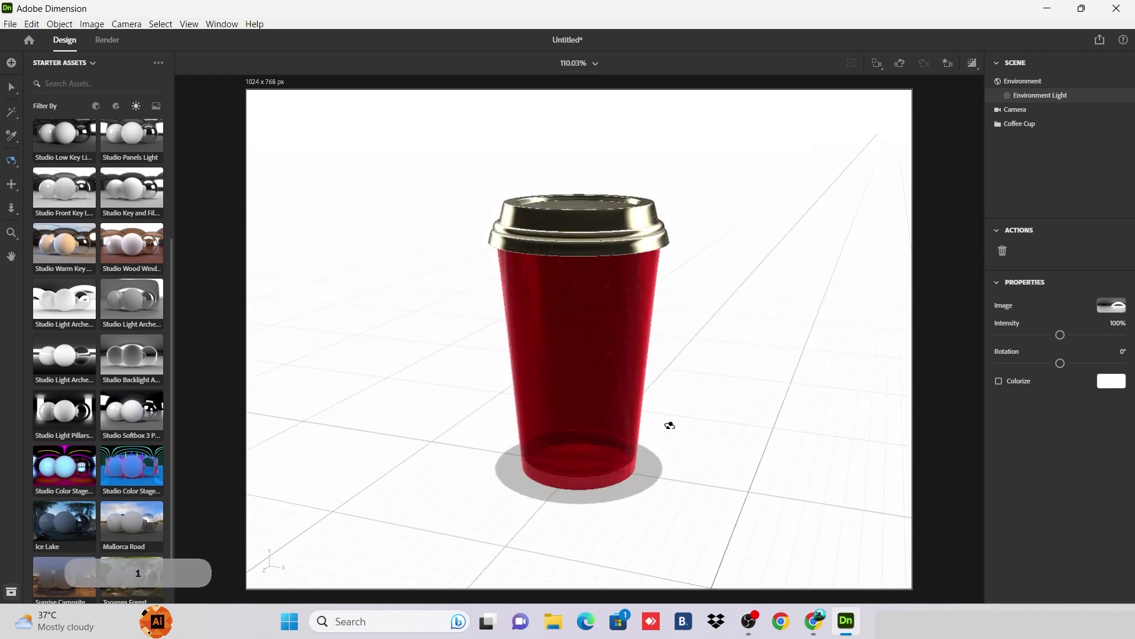
- Raise the coffee cup, rotate it to about 29°, 41° and 50°, and move it to about X 3.2, Y 3.2, Z -6.8 cm
key(v)
click(591, 340)
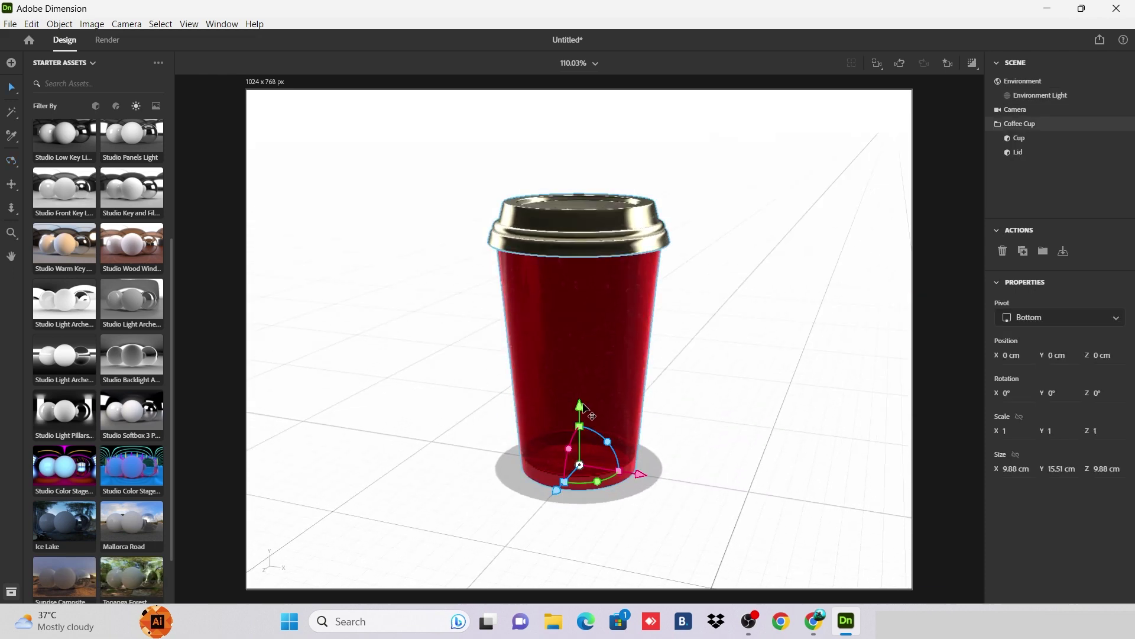
drag(582, 407, 473, 412)
drag(545, 403, 582, 449)
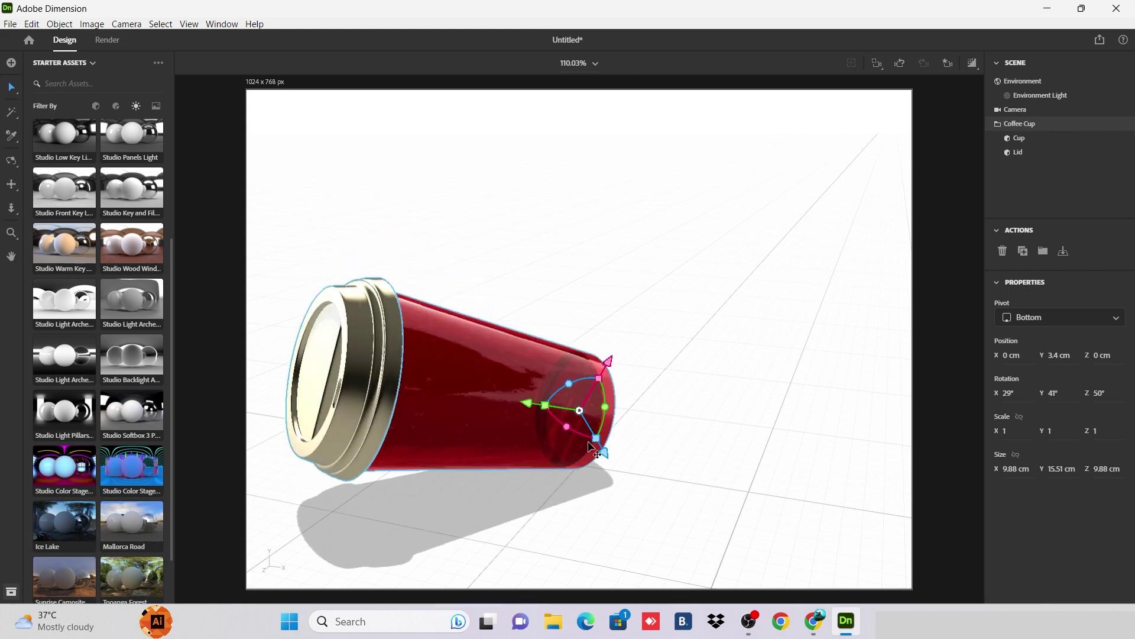
drag(609, 408, 653, 355)
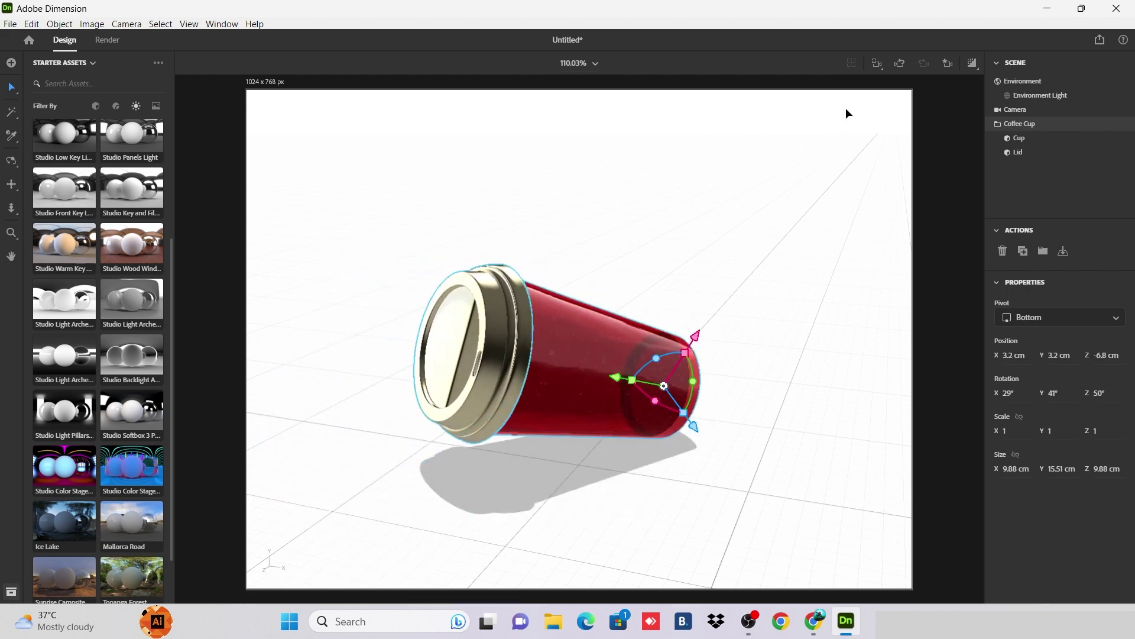
scroll(760, 254, up, 5)
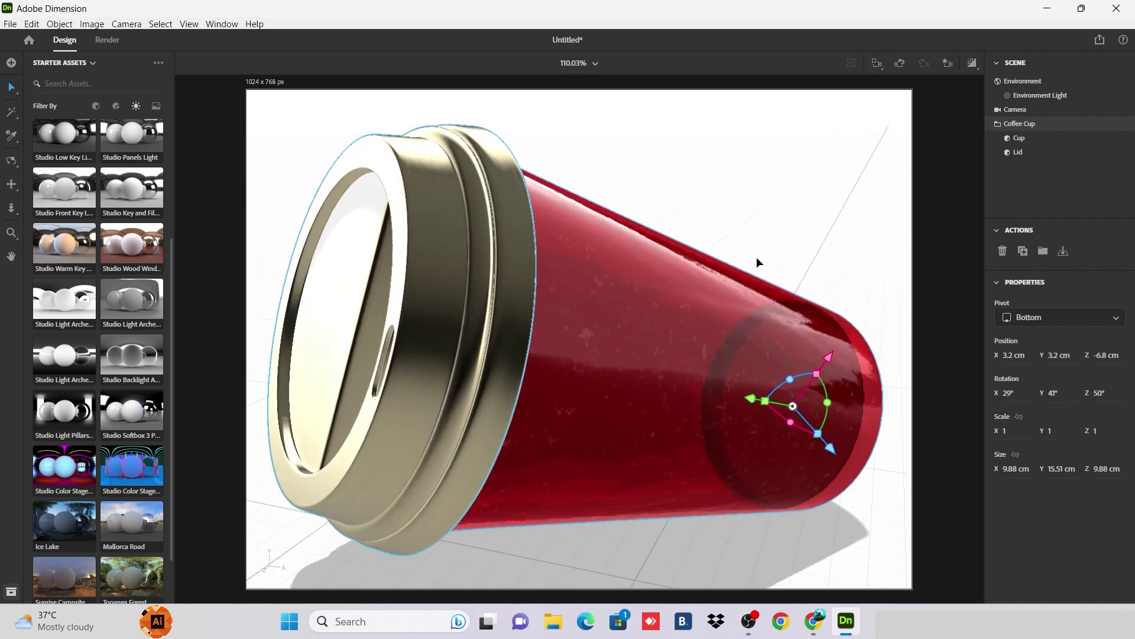
- Undo the coffee cup's moves and rotations
ctrl+scroll(757, 256, down, 2)
key(ctrl+z)
key(ctrl+z)
key(ctrl+z)
key(ctrl+z)
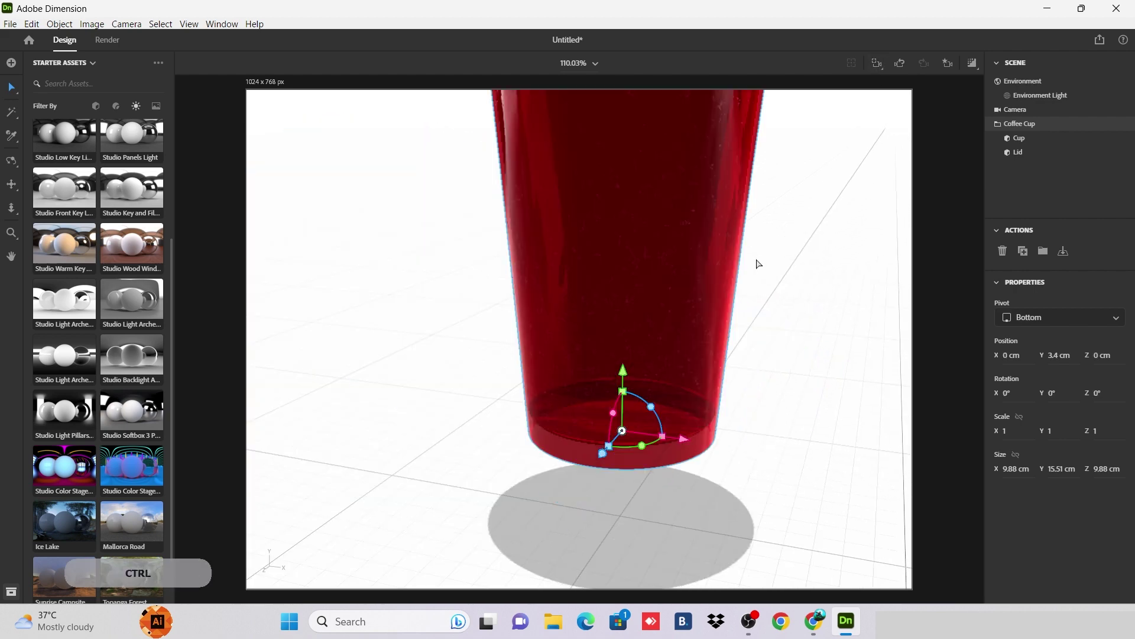
- Frame the whole cup in a straight front view and open the Environment properties
click(874, 65)
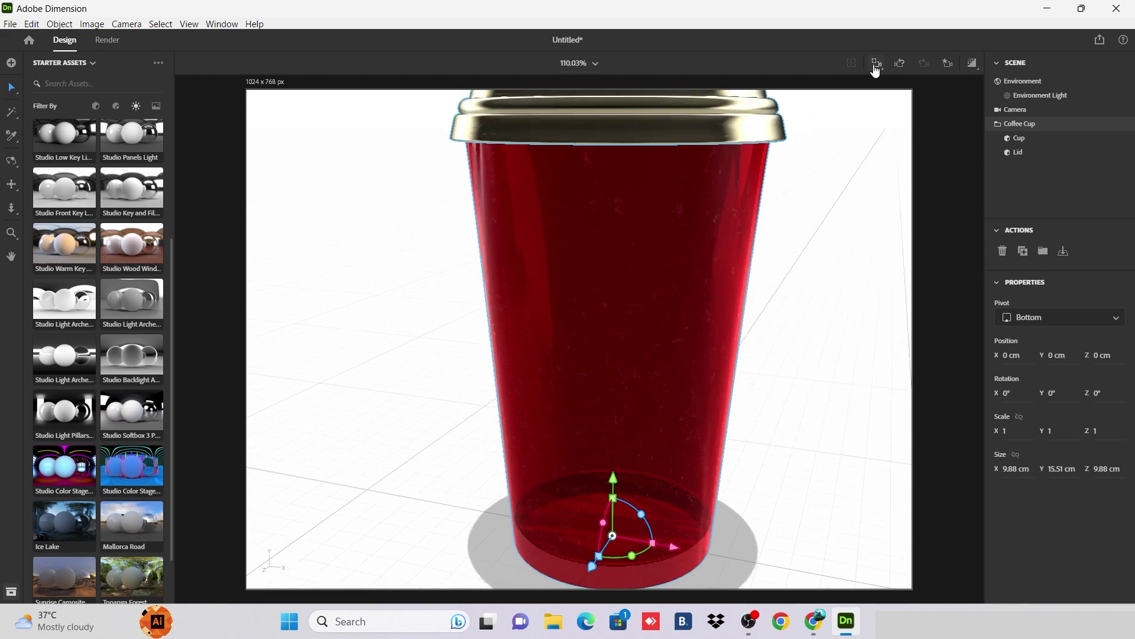
scroll(704, 227, up, 2)
scroll(704, 228, down, 5)
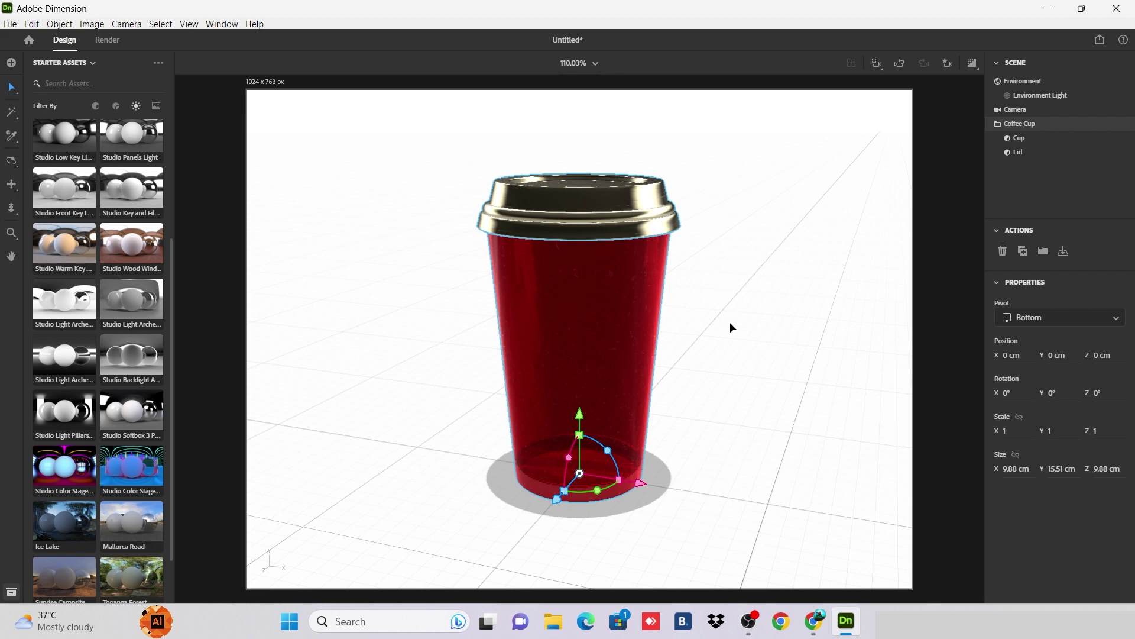
key(1)
drag(730, 324, 763, 361)
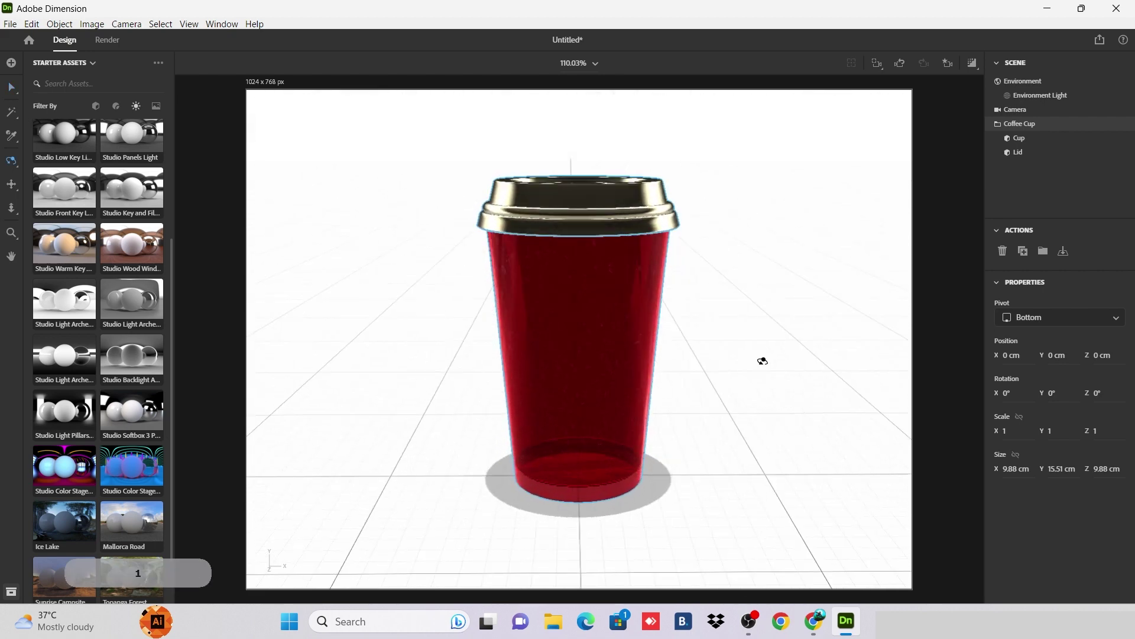
click(957, 304)
click(1019, 81)
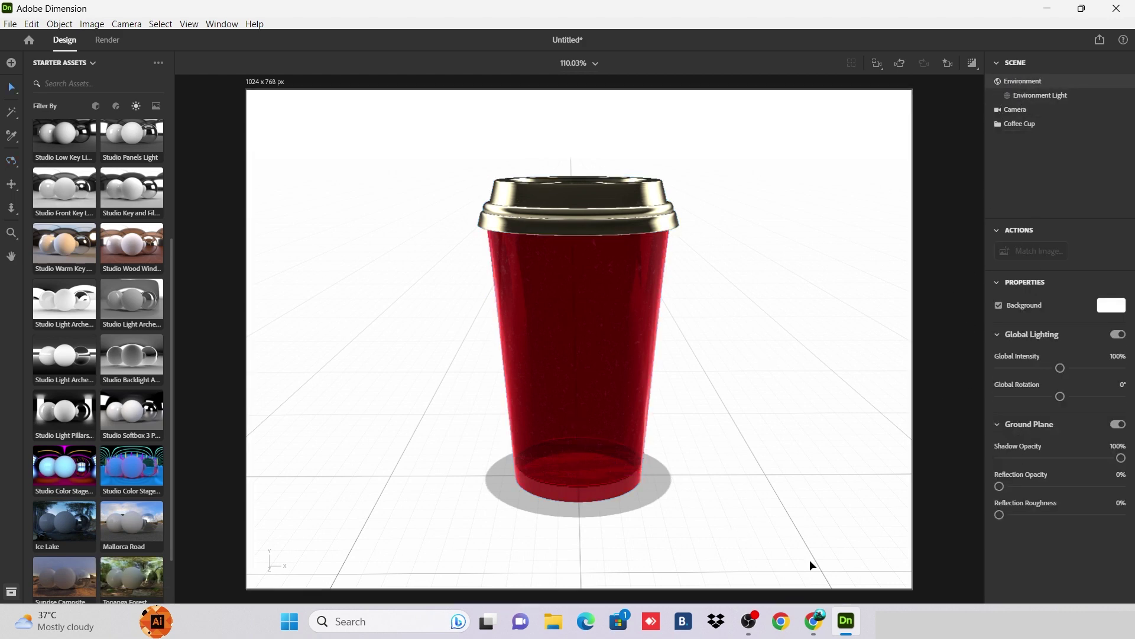
- Set the ground plane's reflection opacity to 17%, reflection roughness to 7% and shadow opacity to 69%
drag(1006, 491, 1021, 493)
drag(1011, 520, 1010, 516)
drag(1119, 458, 1077, 456)
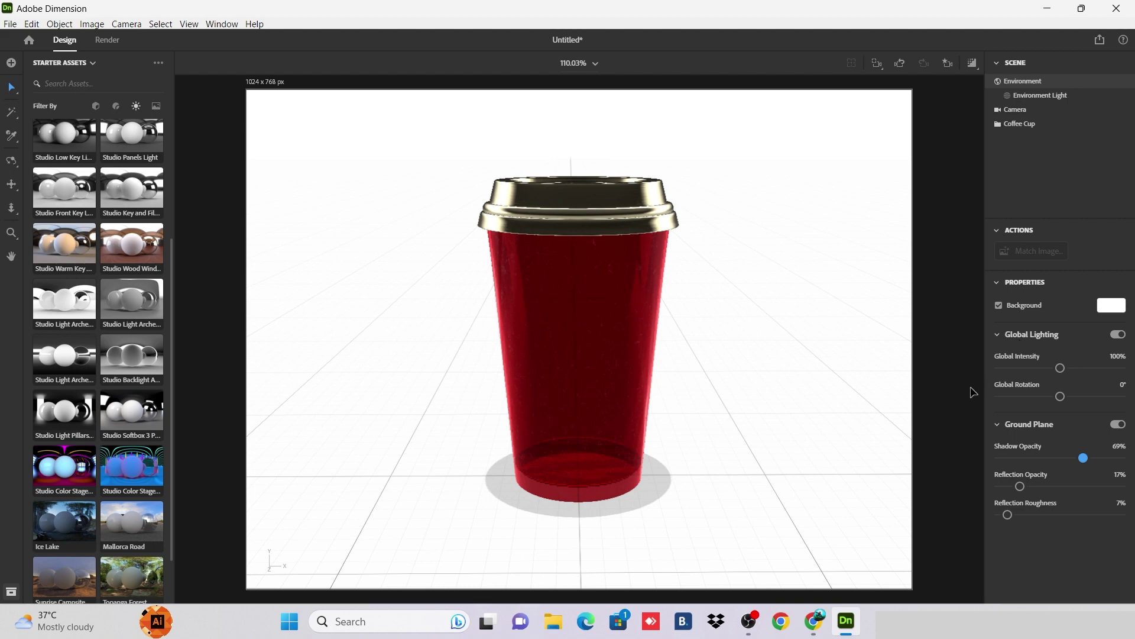
- Set the environment's global lighting rotation to 5°
key(1)
drag(675, 399, 659, 421)
key(v)
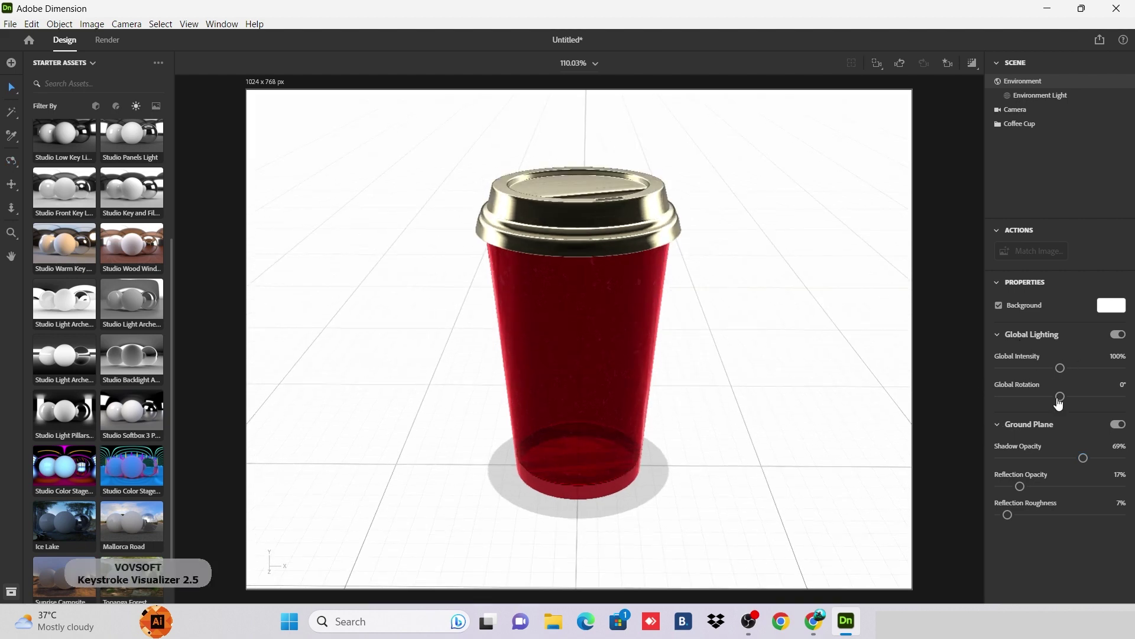
mouse_move(1060, 397)
mouse_down()
mouse_move(1101, 396)
mouse_move(984, 401)
mouse_move(1062, 396)
mouse_up()
- Check the cup and its ground reflection in the render preview from a near-front angle
key(1)
mouse_move(659, 379)
mouse_down()
mouse_move(682, 413)
mouse_move(652, 367)
mouse_up()
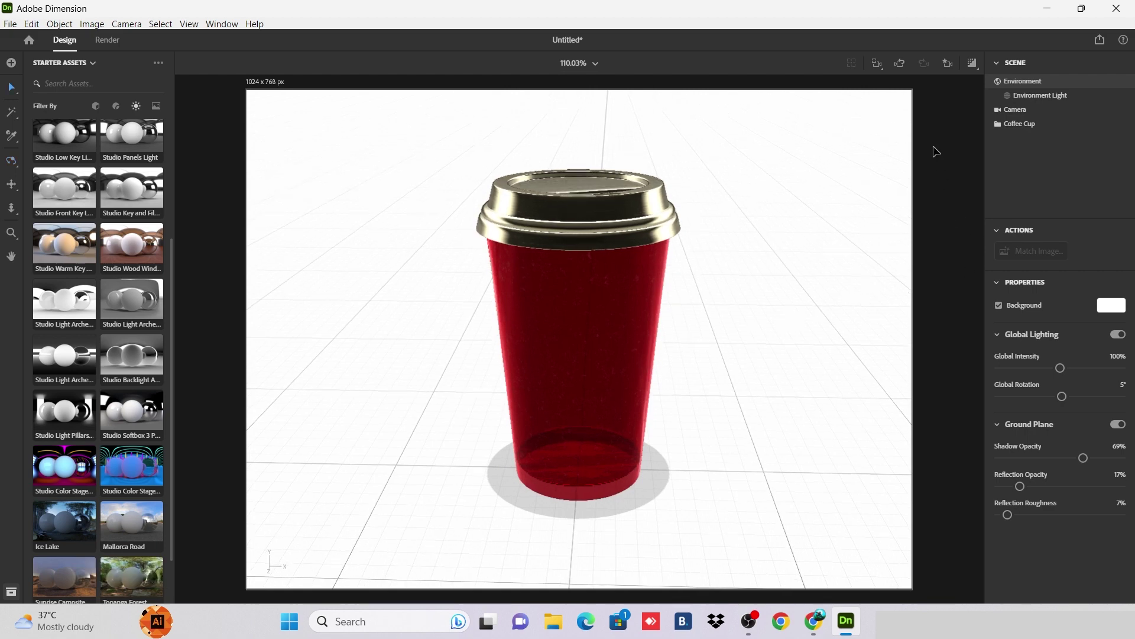
click(972, 63)
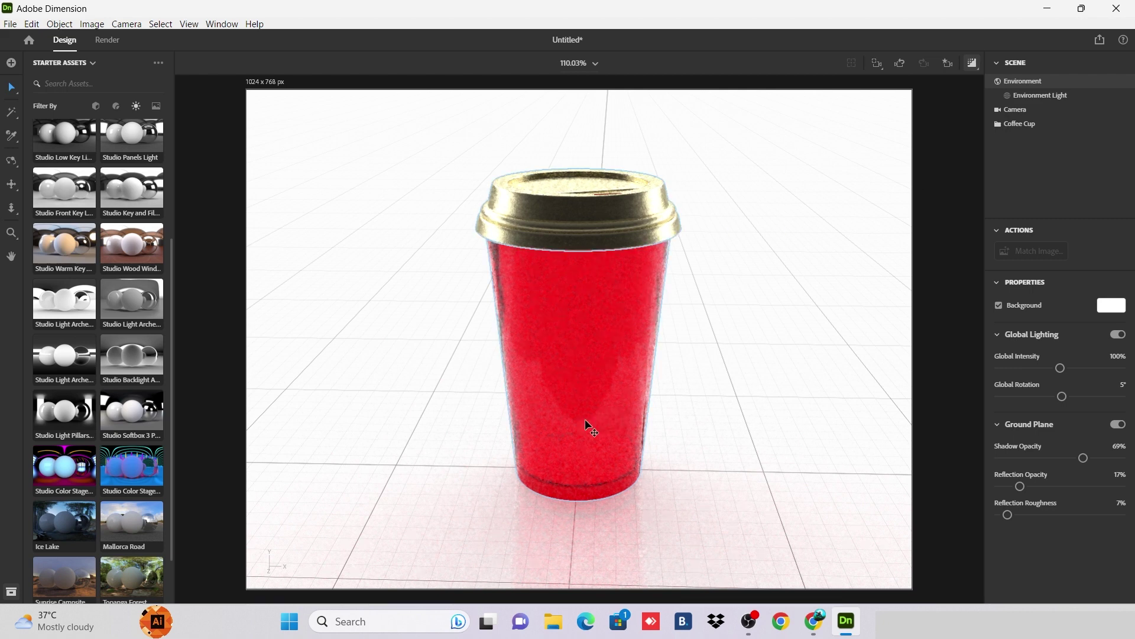
click(972, 62)
- Examine the lid and ground reflection in the render preview from two high angles
key(1)
drag(662, 289, 684, 418)
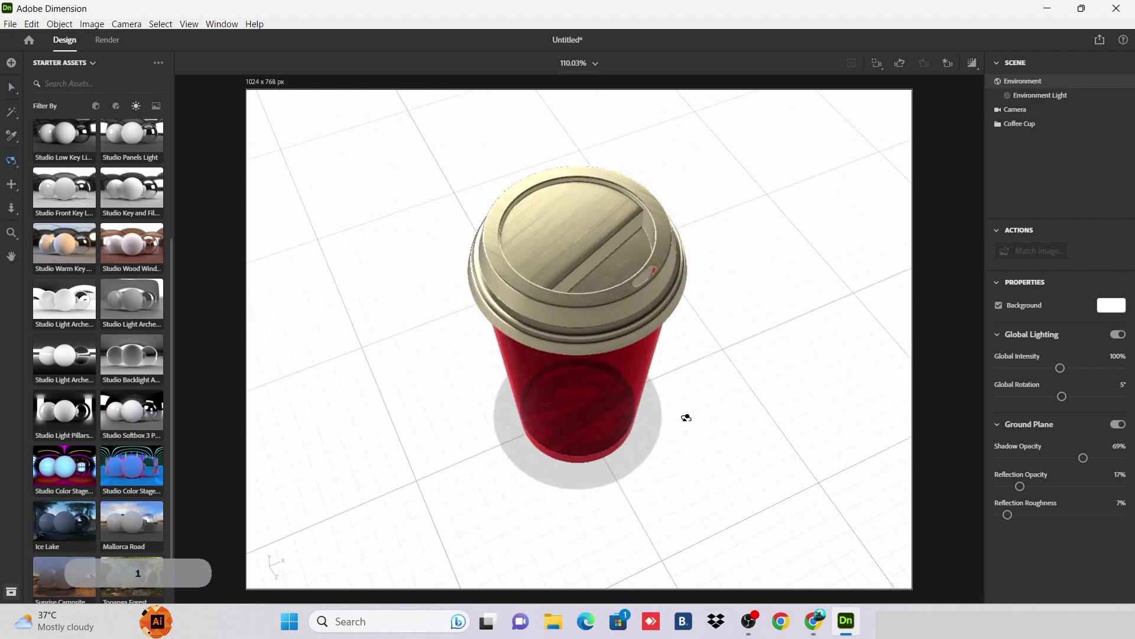
click(972, 63)
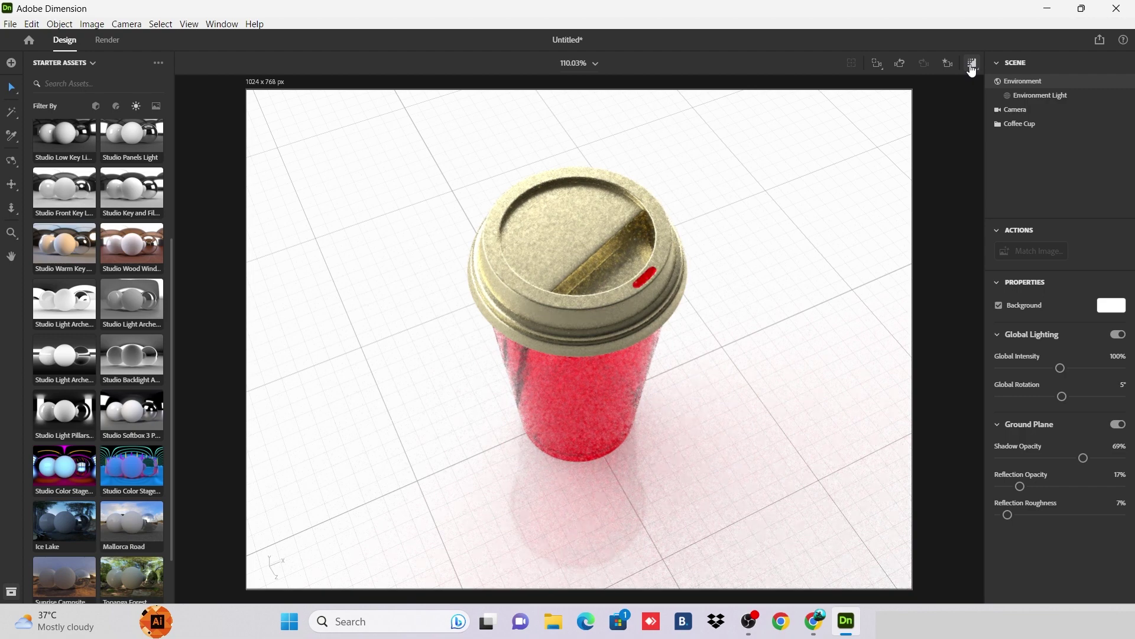
key(1)
drag(780, 358, 684, 410)
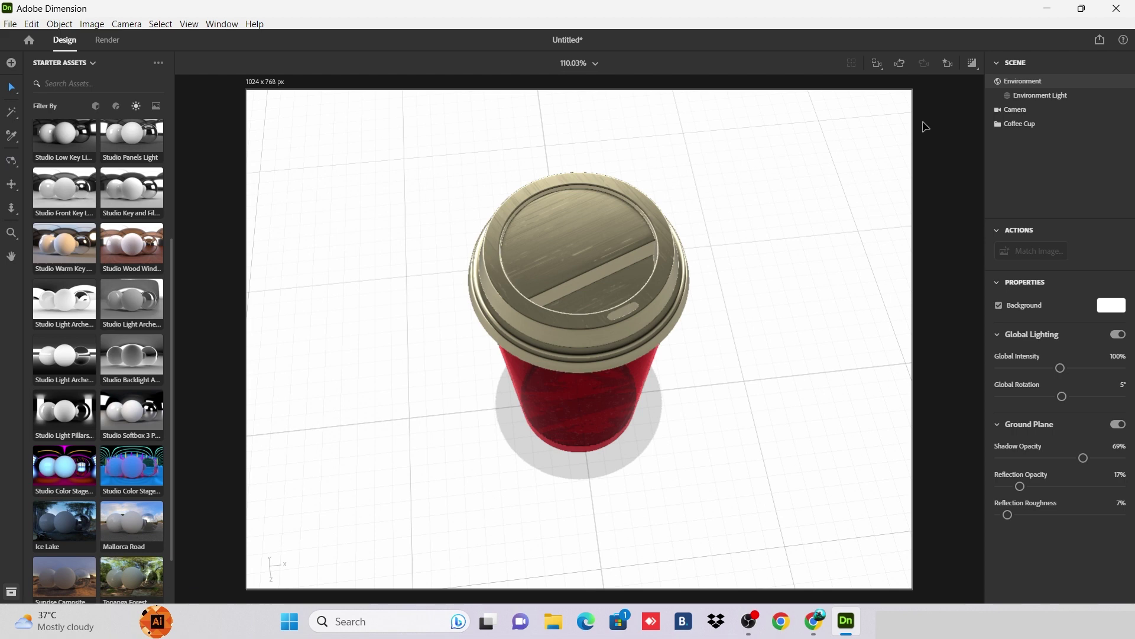
click(971, 63)
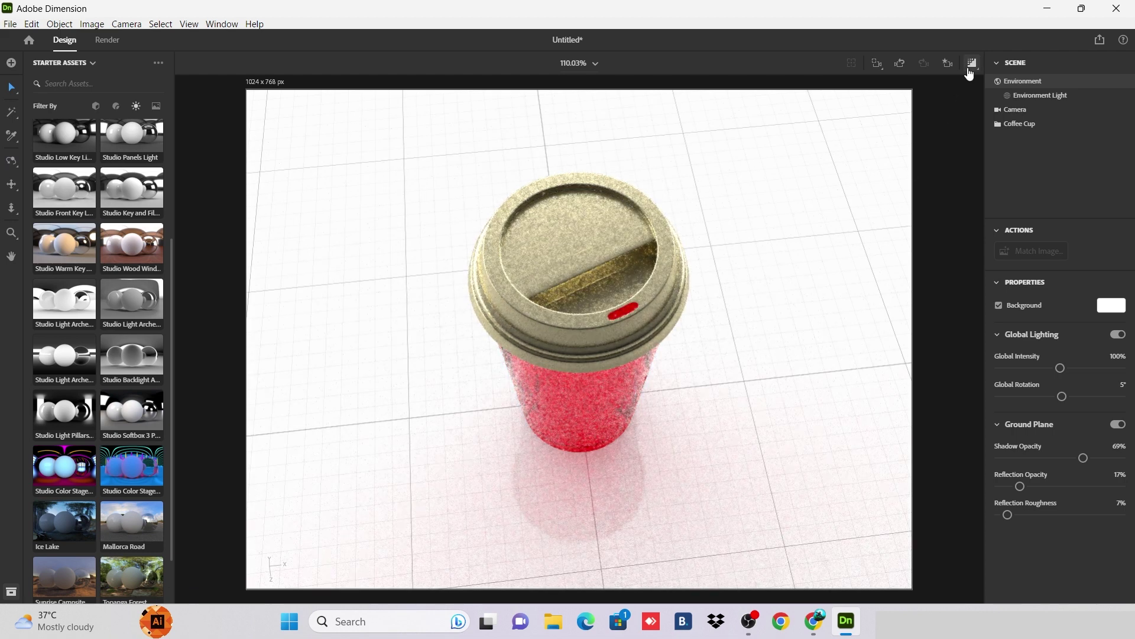
click(970, 66)
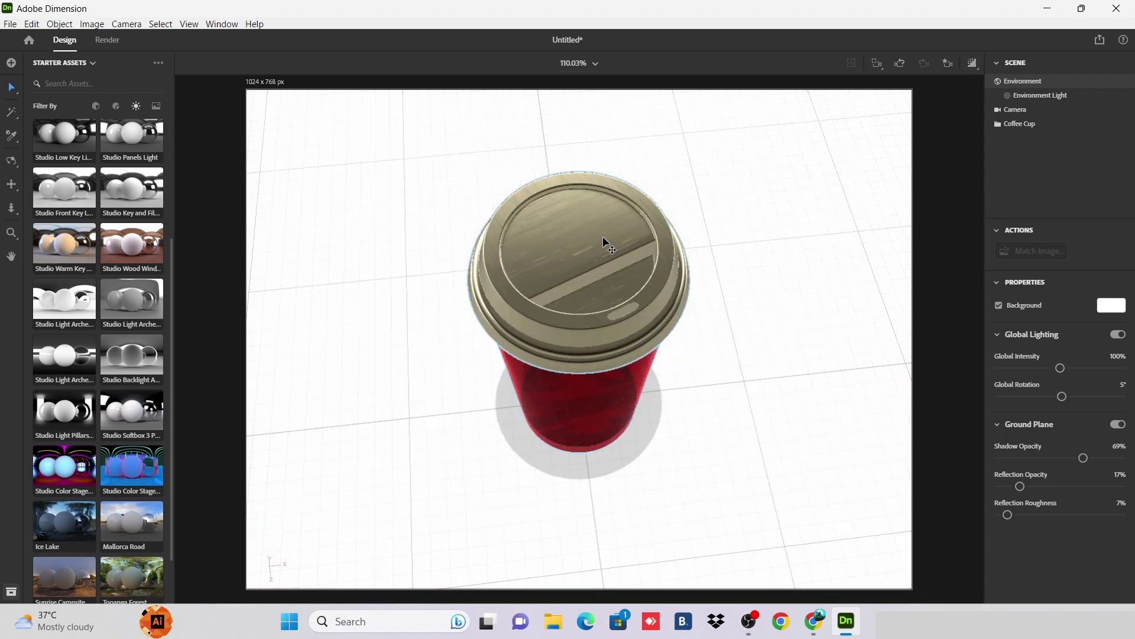
- Orbit the camera to a raised three-quarter view of the cup and open the render settings
key(1)
drag(710, 346, 798, 317)
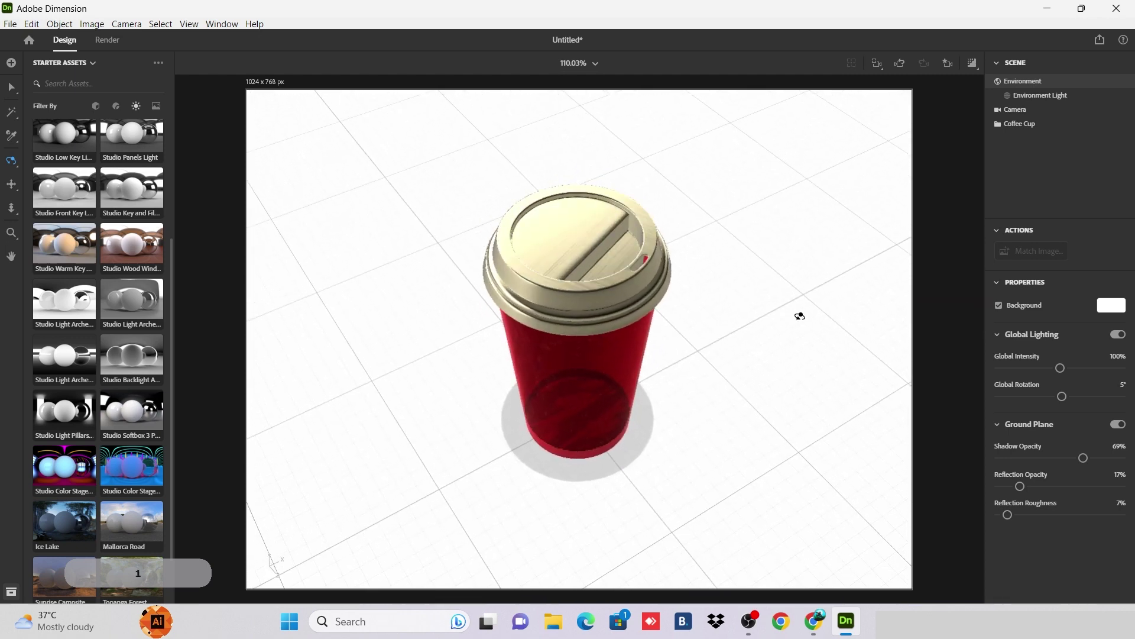
click(113, 42)
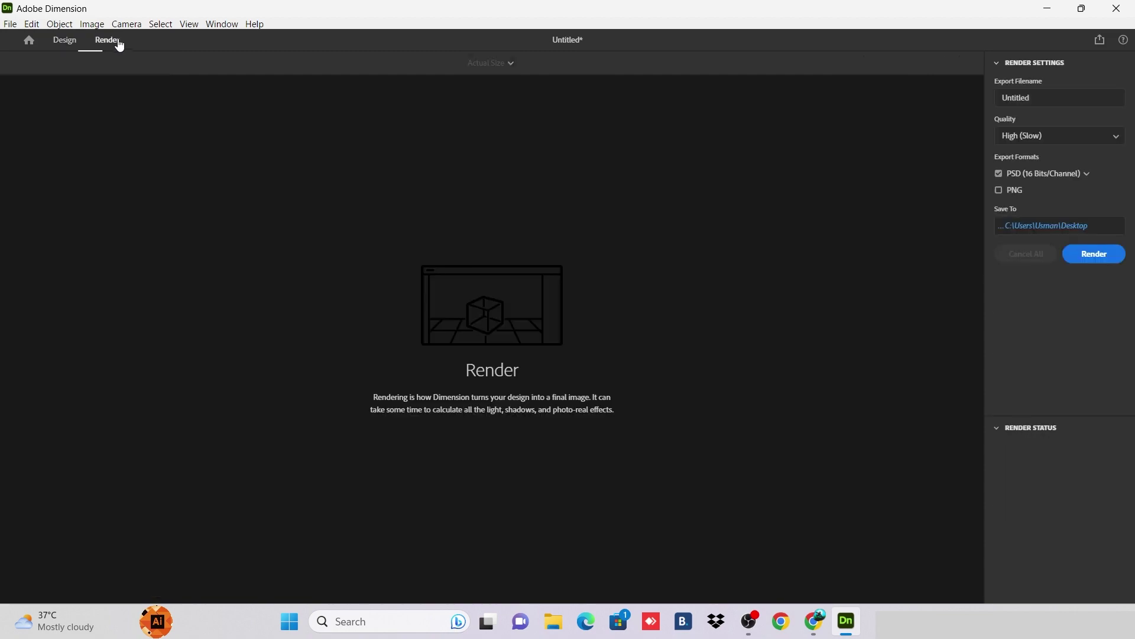
click(65, 41)
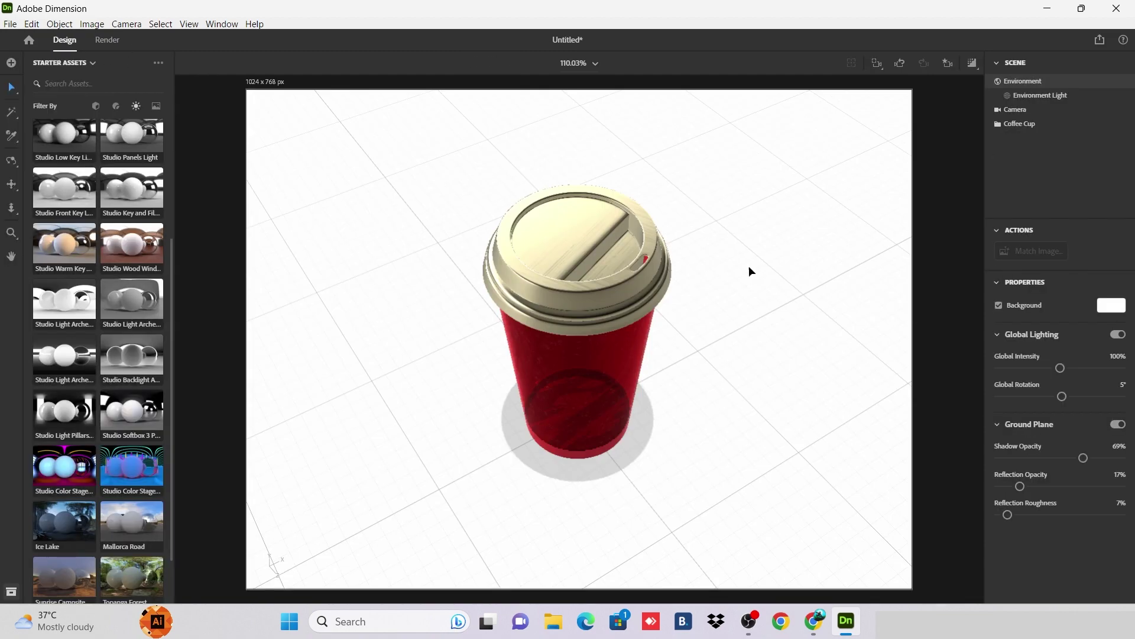
click(112, 42)
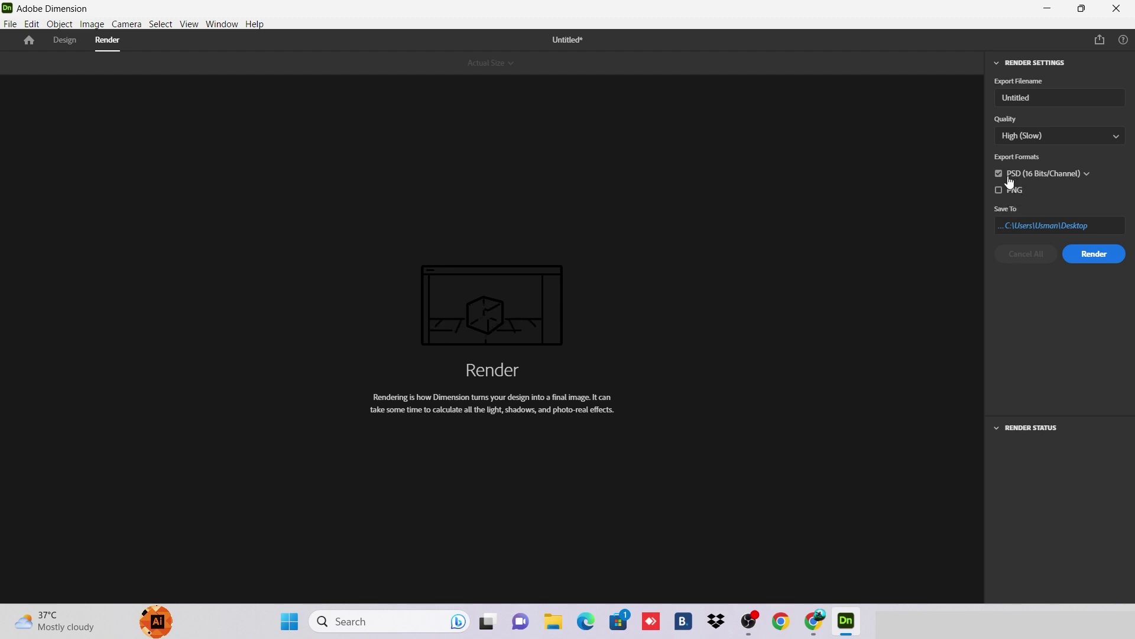
- Render the scene at High (Slow) quality with PSD (16 Bits/Channel) as the only export format
click(1029, 139)
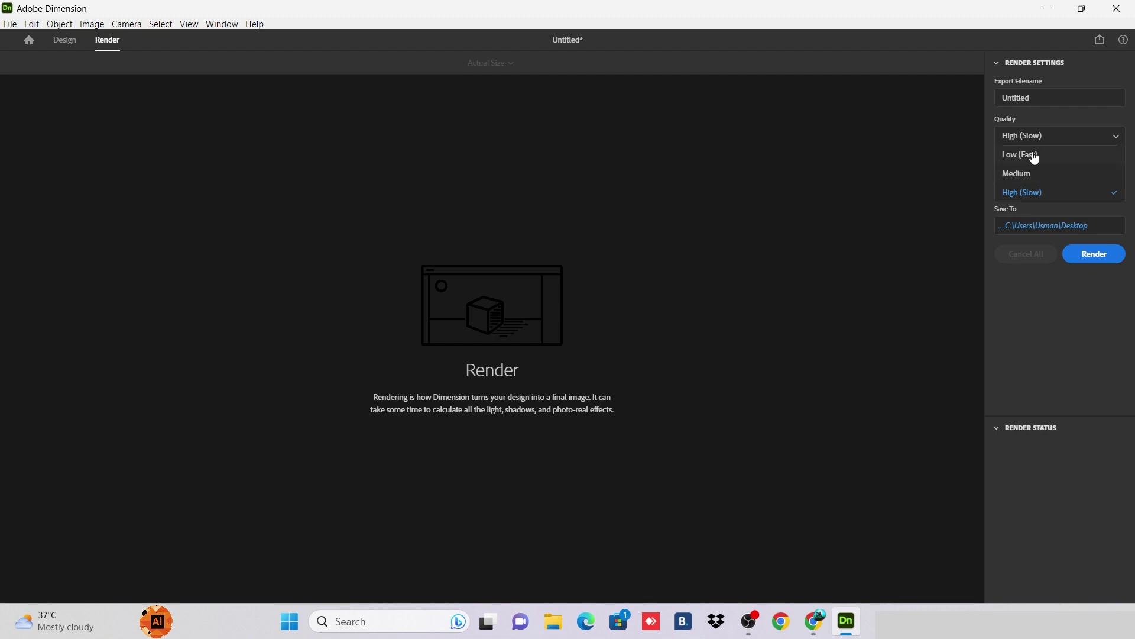
click(1031, 194)
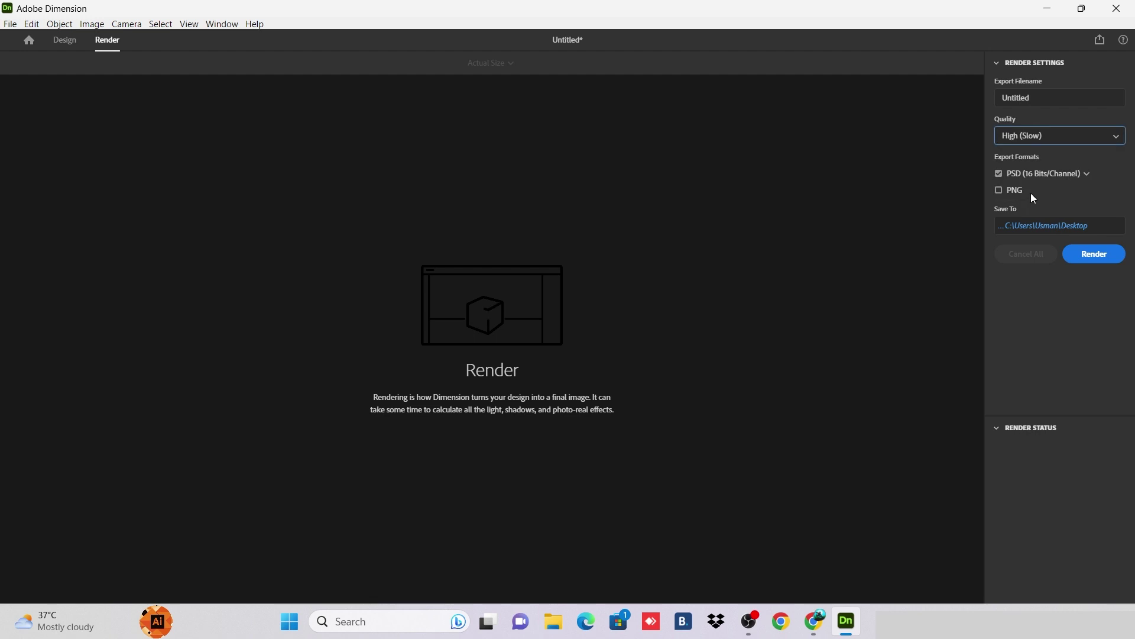
click(1000, 188)
click(1000, 174)
click(999, 188)
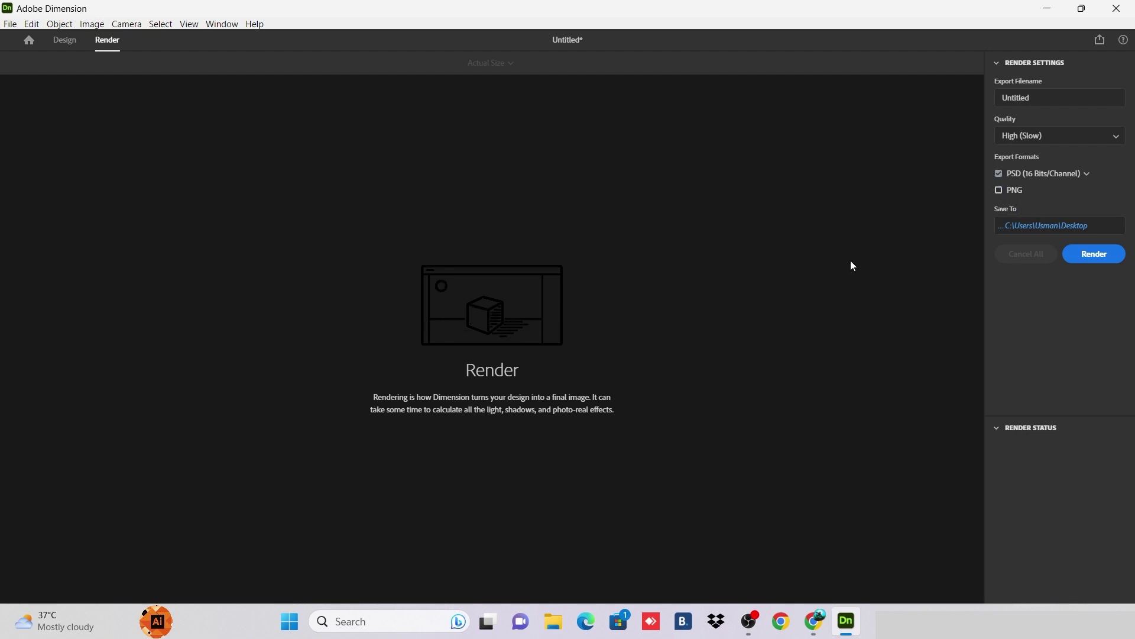
click(1094, 255)
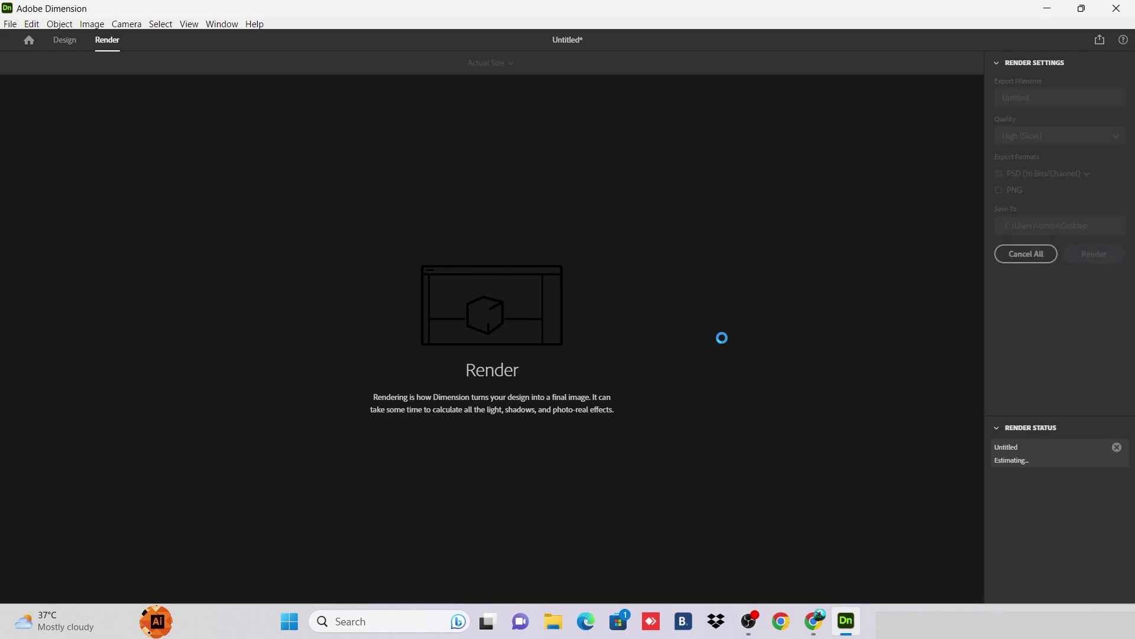